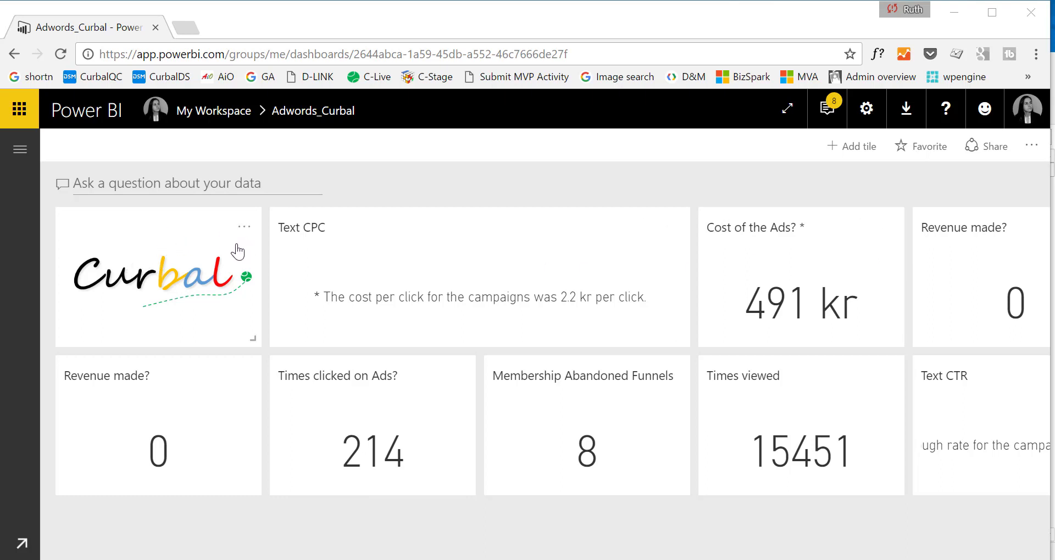
# Expand the workspace navigation pane and clear its existing search filter.
pyautogui.click(20, 154)
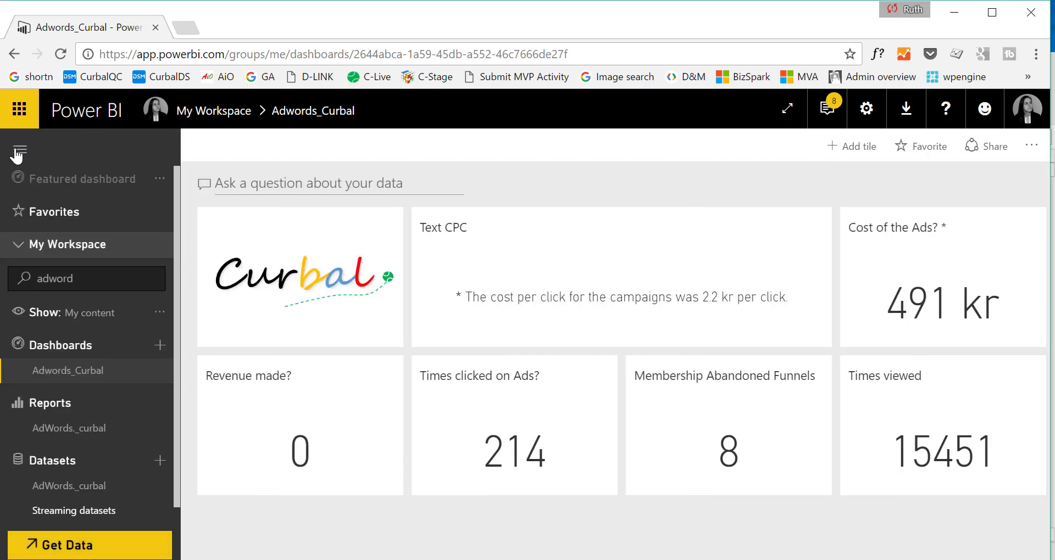
pyautogui.click(17, 153)
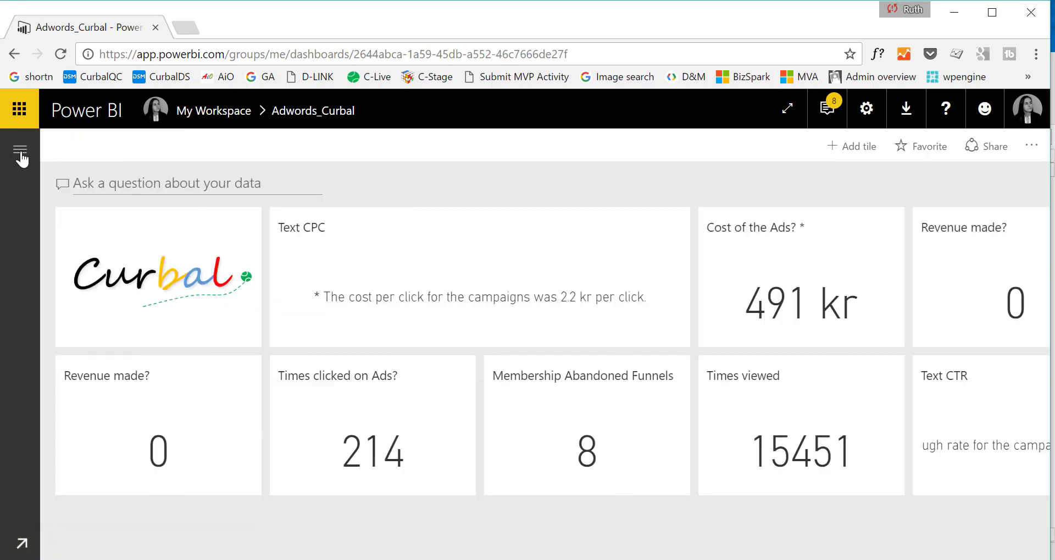
pyautogui.click(20, 154)
pyautogui.scroll(-1, 118, 348)
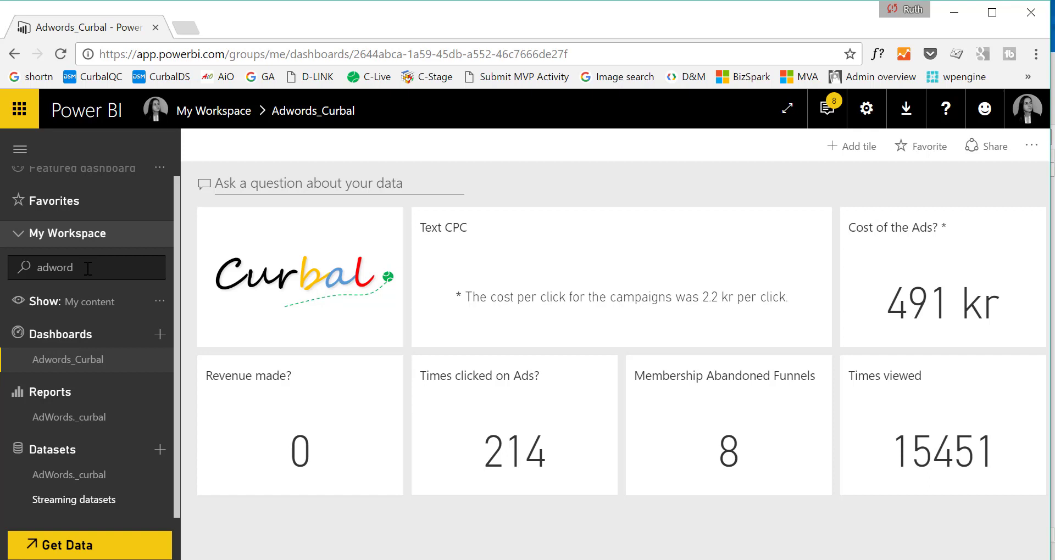
pyautogui.doubleClick(22, 269)
pyautogui.press('BackSpace')
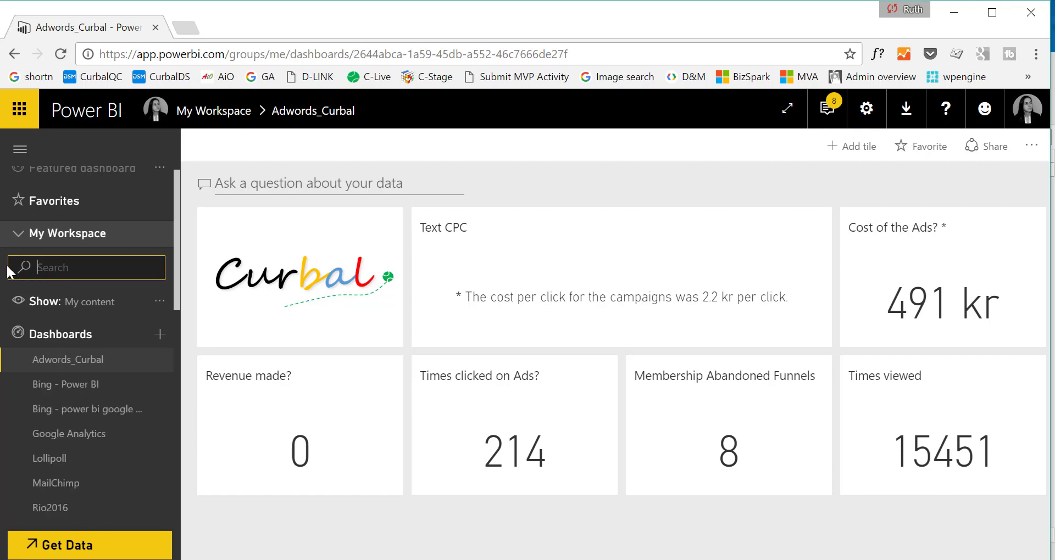
# Filter the navigation by 'adwo' to show only the AdWords_curbal dashboard, report and dataset.
pyautogui.scroll(-5, 34, 289)
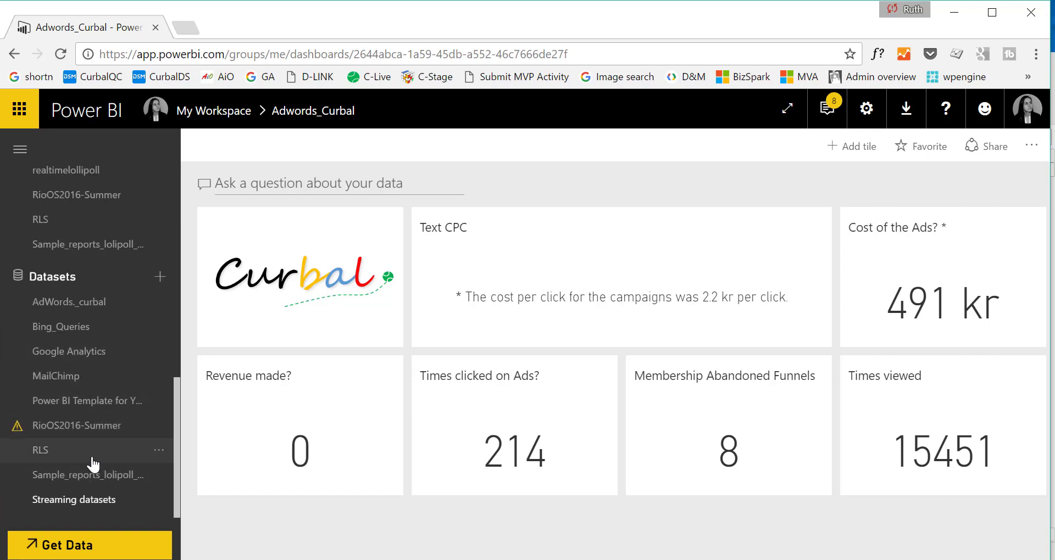
pyautogui.scroll(6, 93, 459)
pyautogui.scroll(4, 92, 463)
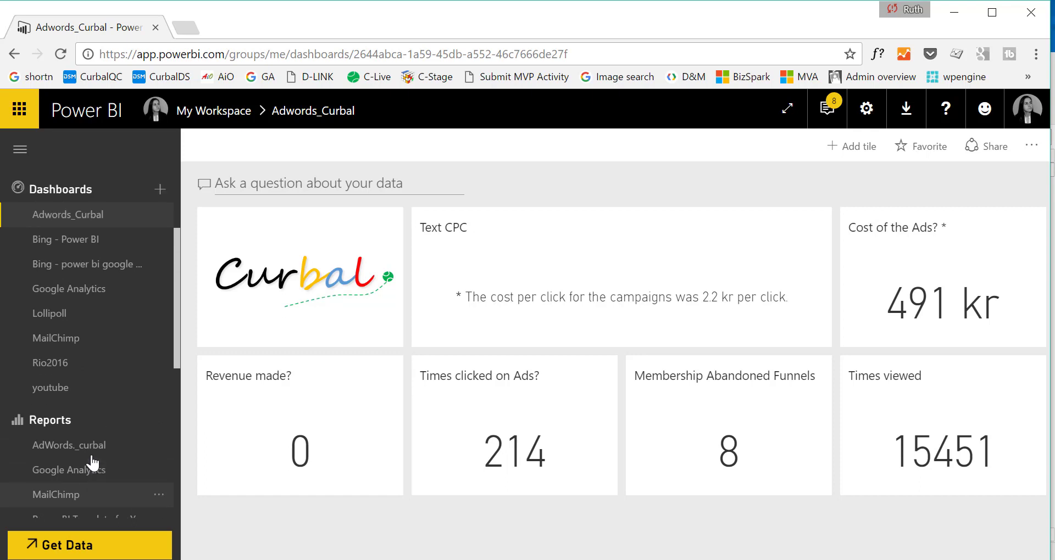
pyautogui.scroll(-8, 93, 396)
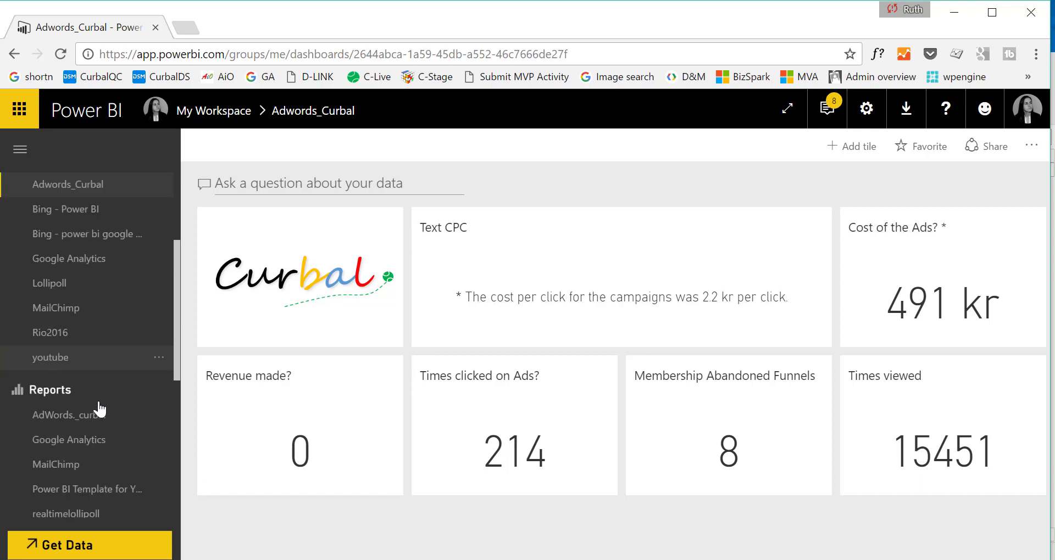
pyautogui.scroll(10, 121, 335)
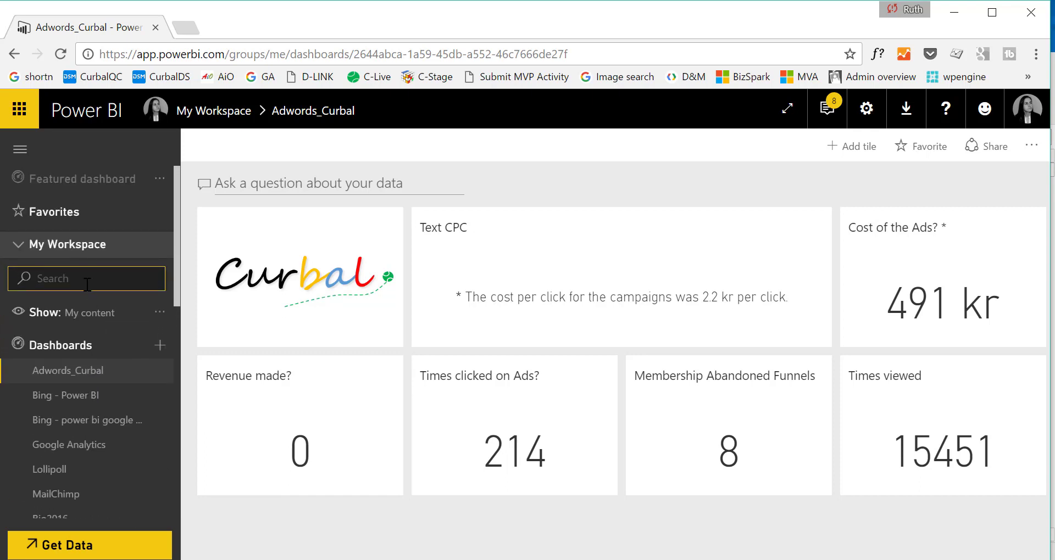
pyautogui.write('adw')
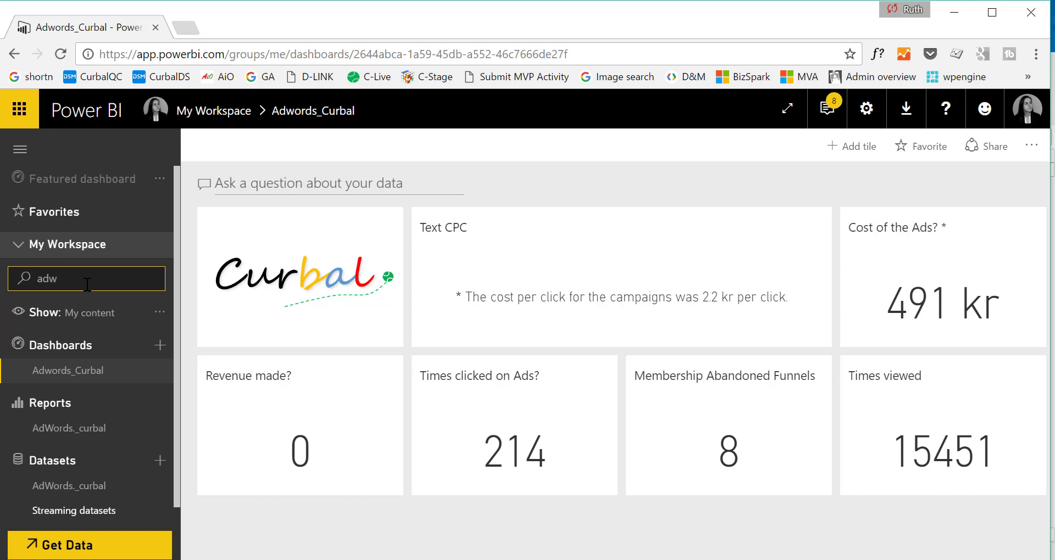
pyautogui.write('o')
pyautogui.scroll(-1, 98, 445)
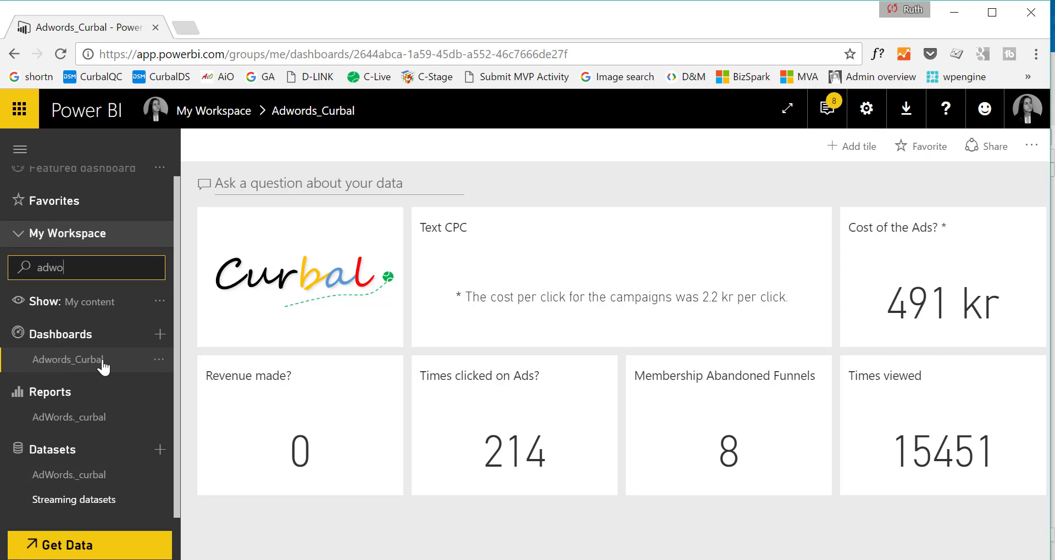
pyautogui.click(84, 367)
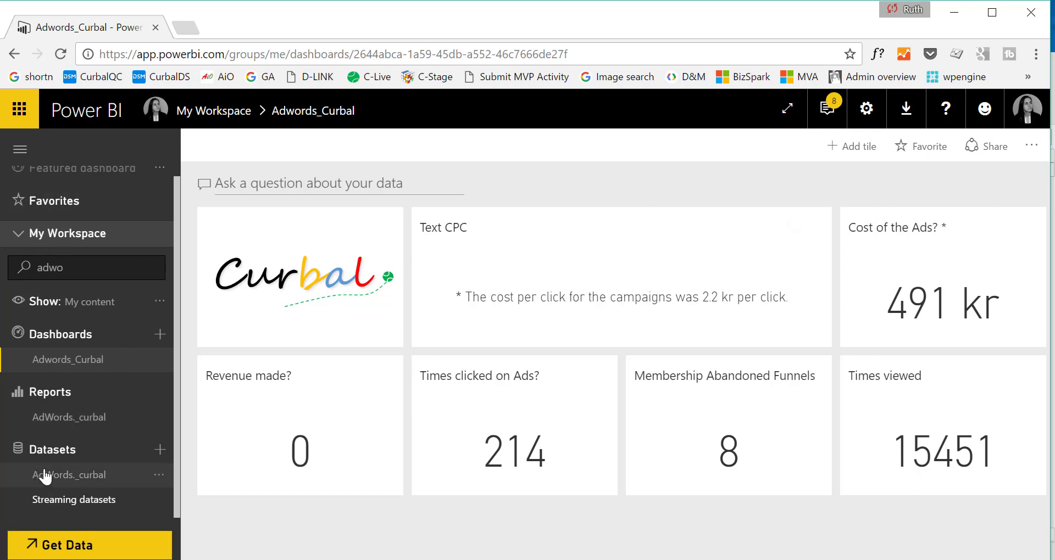
# Start a report from AdWords._curbal, add and then delete a Clicks column chart, and collapse Fields.
pyautogui.click(121, 485)
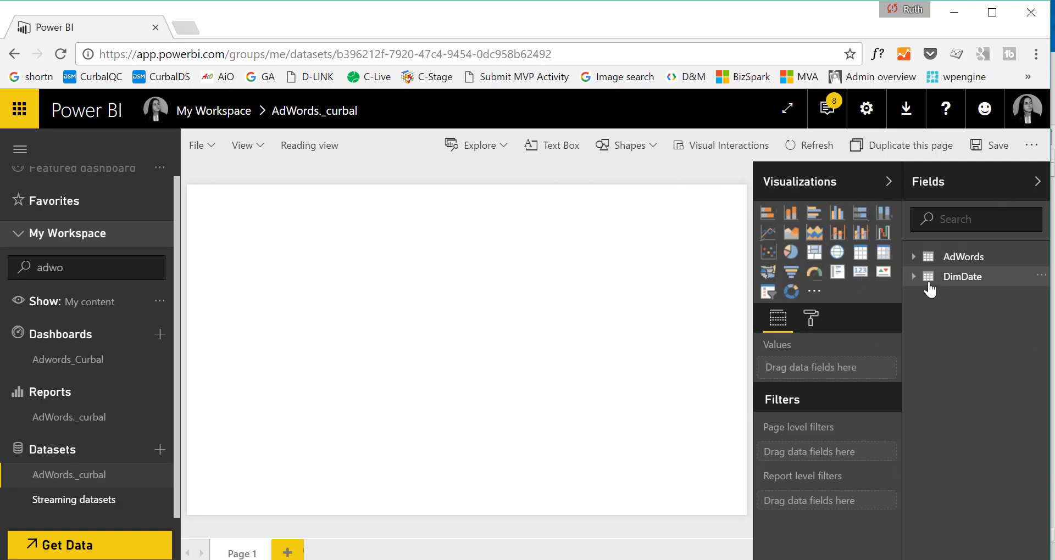
pyautogui.click(913, 257)
pyautogui.moveTo(967, 314); pyautogui.dragTo(551, 339)
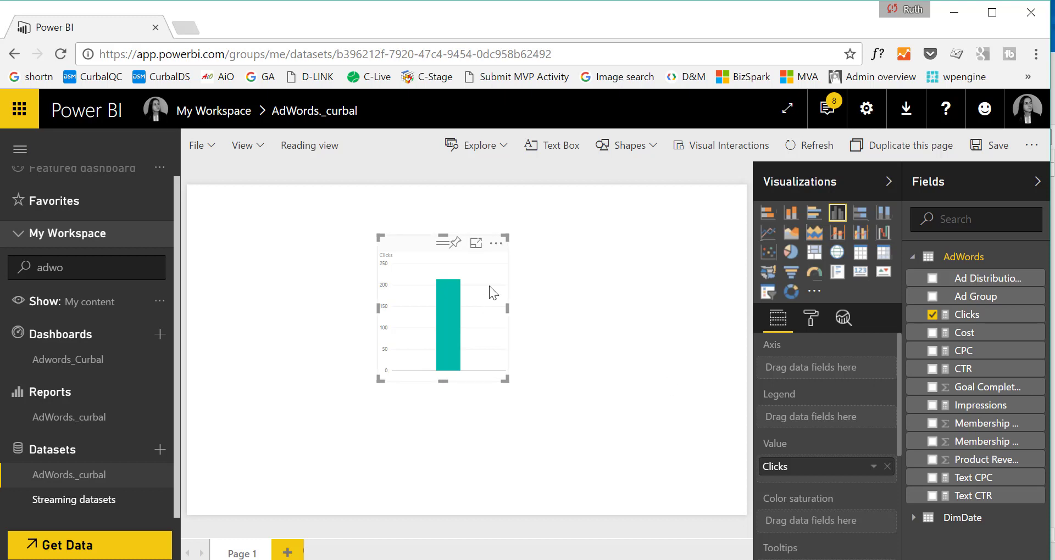
pyautogui.press('Delete')
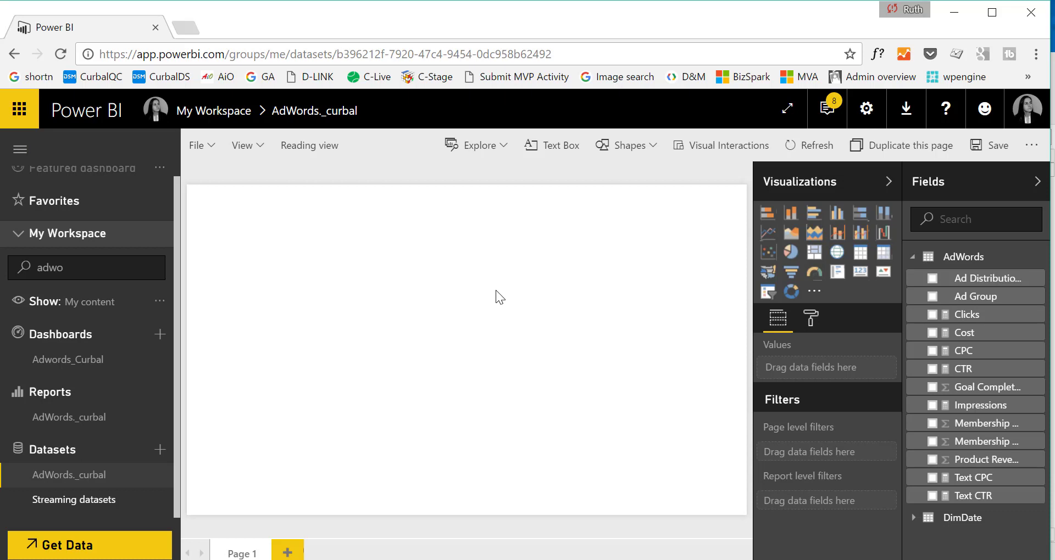
pyautogui.click(1037, 181)
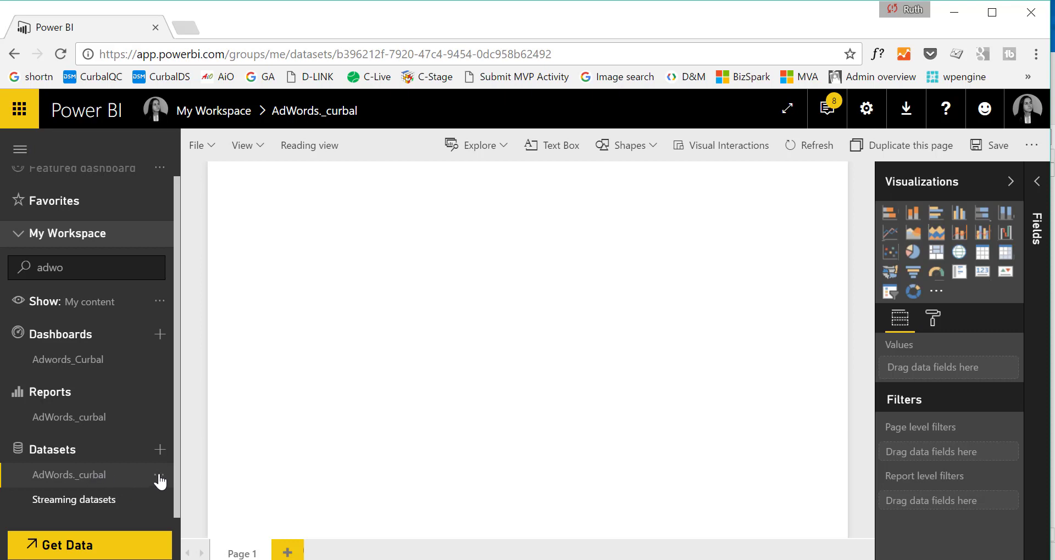
# Choose Schedule Refresh from the AdWords._curbal dataset's options menu.
pyautogui.click(160, 477)
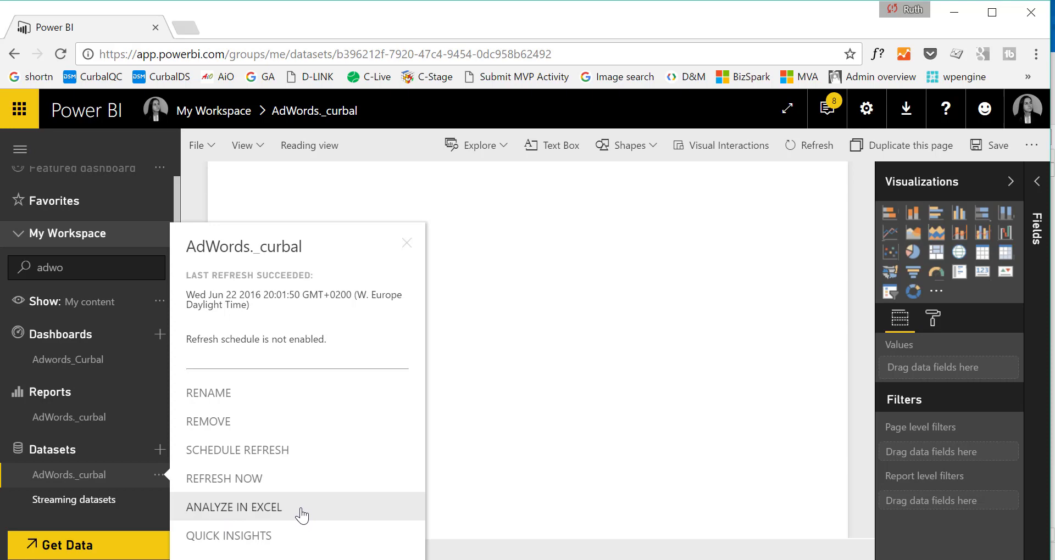
pyautogui.click(259, 453)
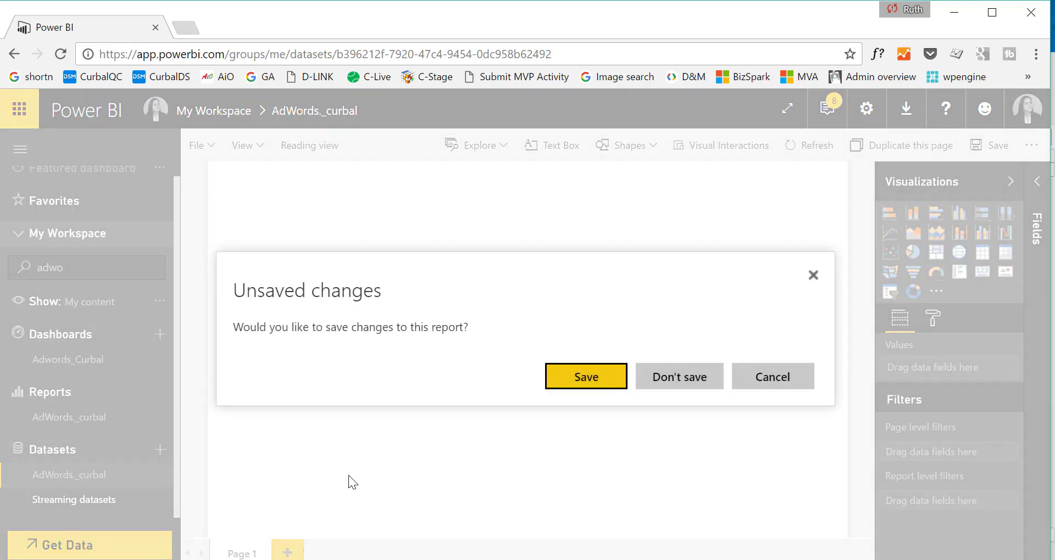
# Leave the report without saving and expand the gateway, credentials and scheduled refresh sections.
pyautogui.click(681, 379)
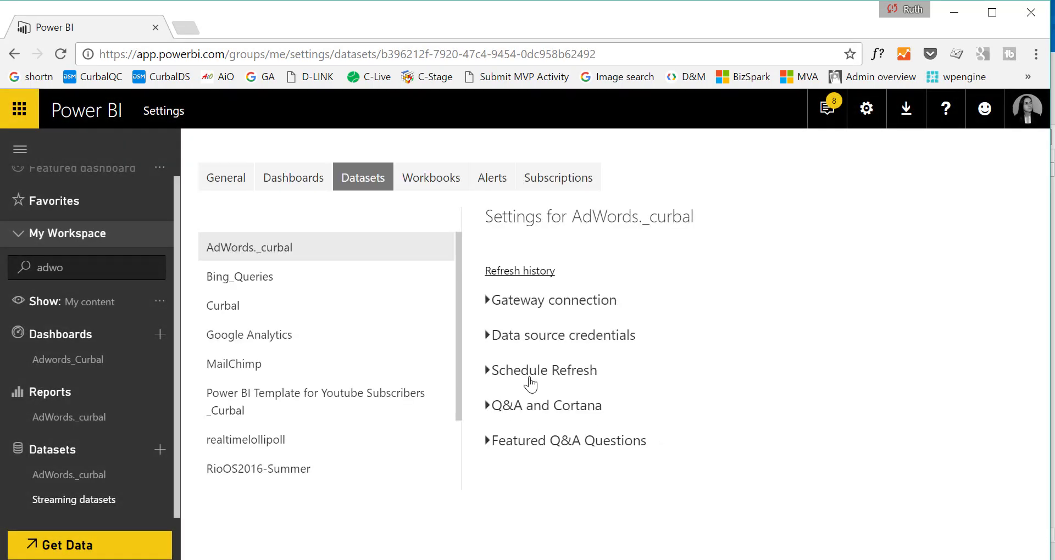
pyautogui.click(502, 303)
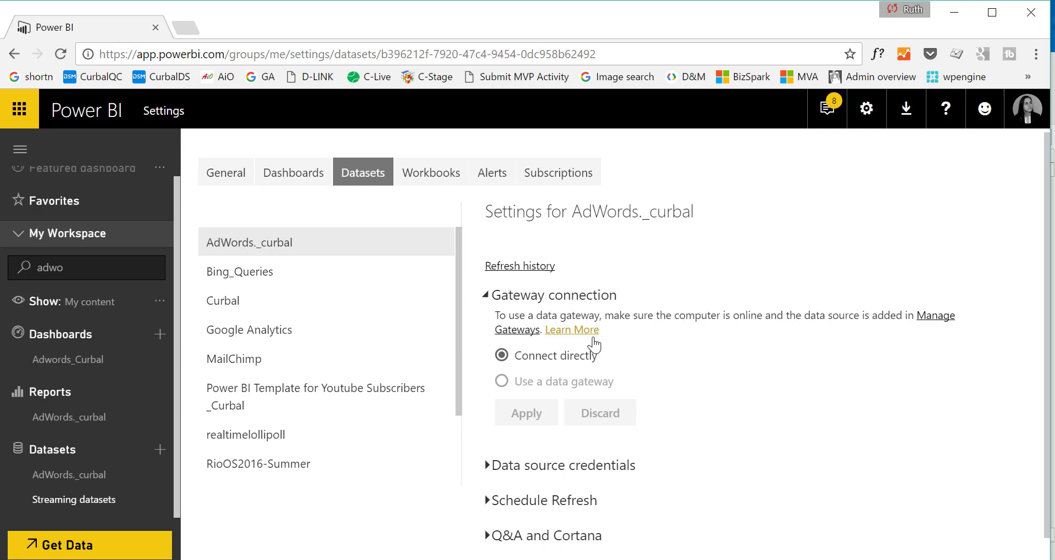
pyautogui.scroll(-1, 582, 384)
pyautogui.click(566, 439)
pyautogui.scroll(-1, 640, 437)
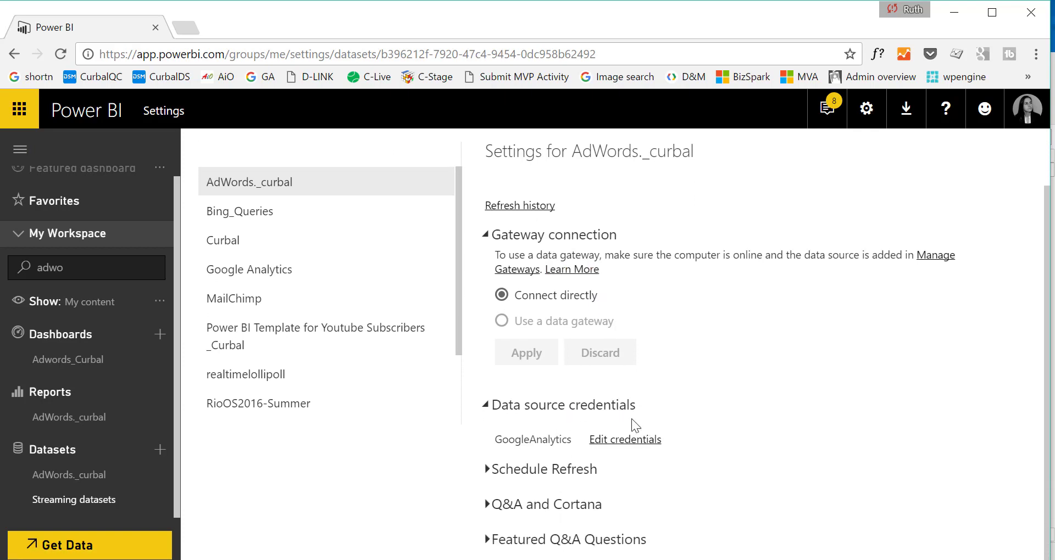
pyautogui.click(541, 470)
pyautogui.scroll(-4, 664, 465)
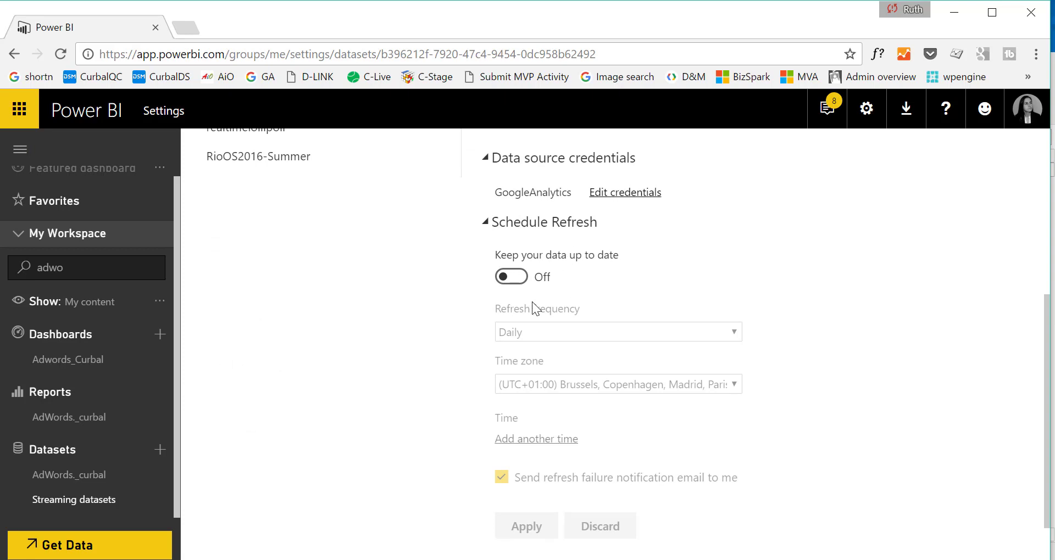
# Turn on keeping the data up to date with a Daily frequency and add a time slot.
pyautogui.click(516, 279)
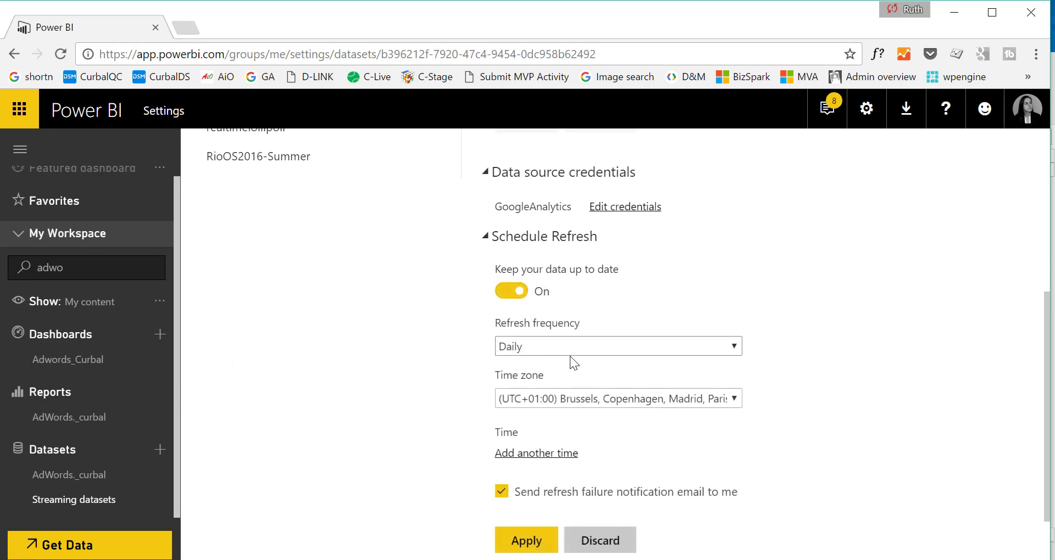
pyautogui.scroll(-2, 568, 324)
pyautogui.click(552, 266)
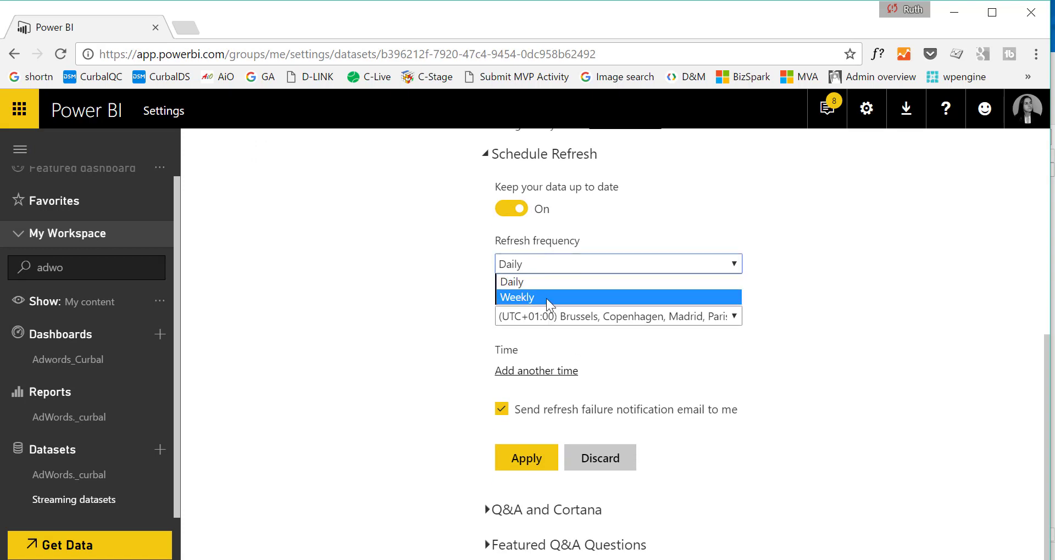
pyautogui.click(888, 297)
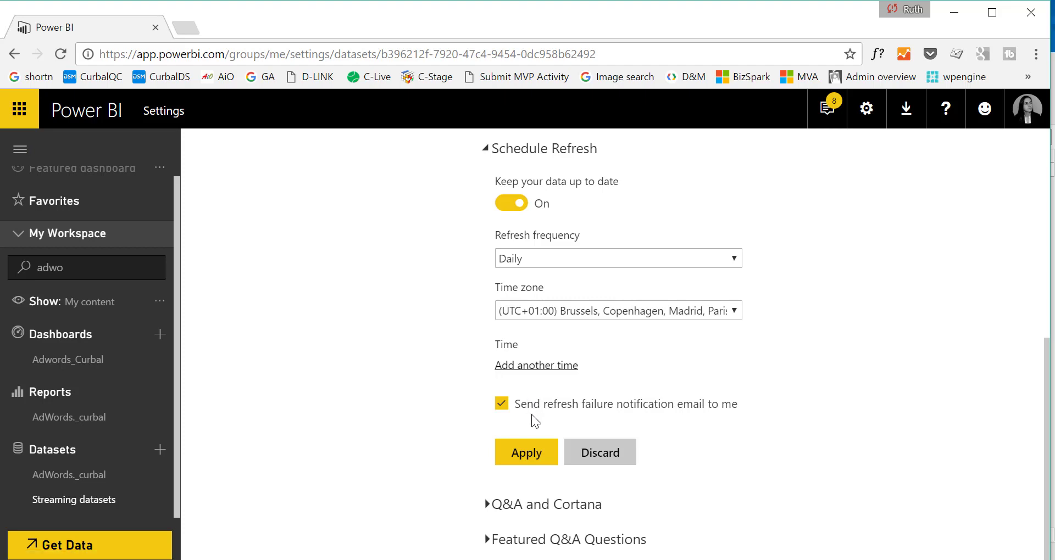
pyautogui.click(525, 366)
pyautogui.click(521, 369)
pyautogui.click(694, 375)
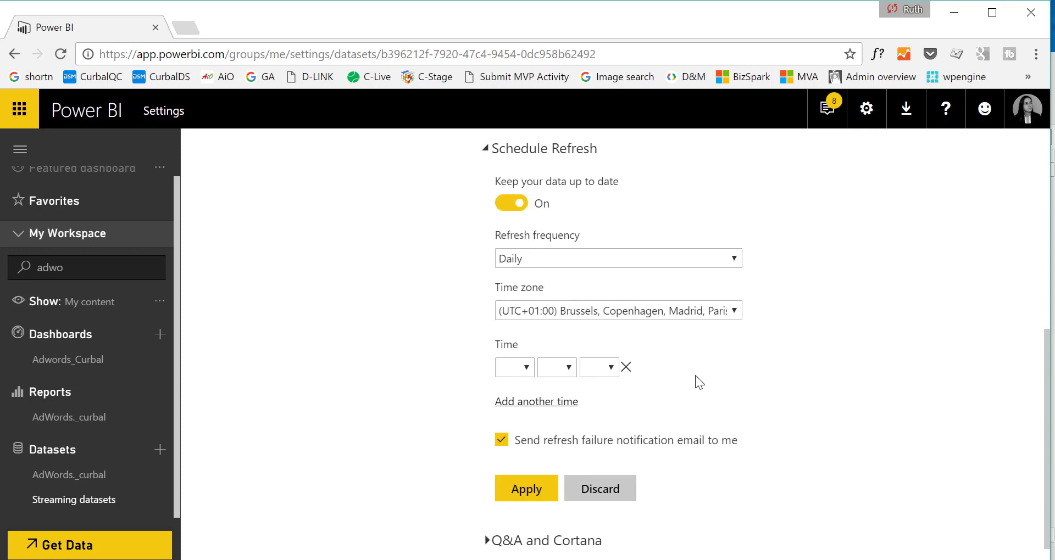
pyautogui.scroll(-1, 629, 420)
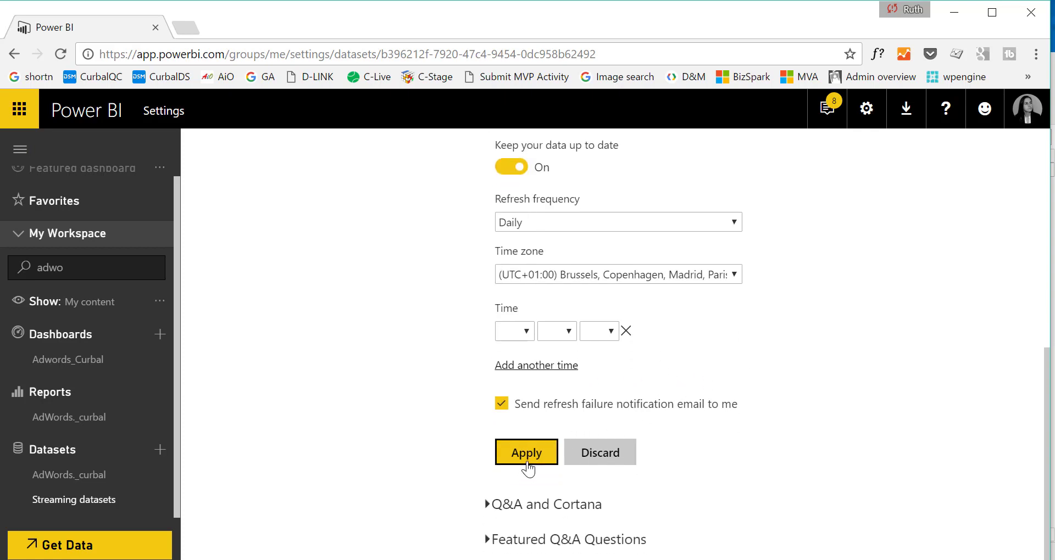
# Expand the Q&A sections, then collapse every dataset settings section to its heading.
pyautogui.click(555, 506)
pyautogui.scroll(-2, 650, 489)
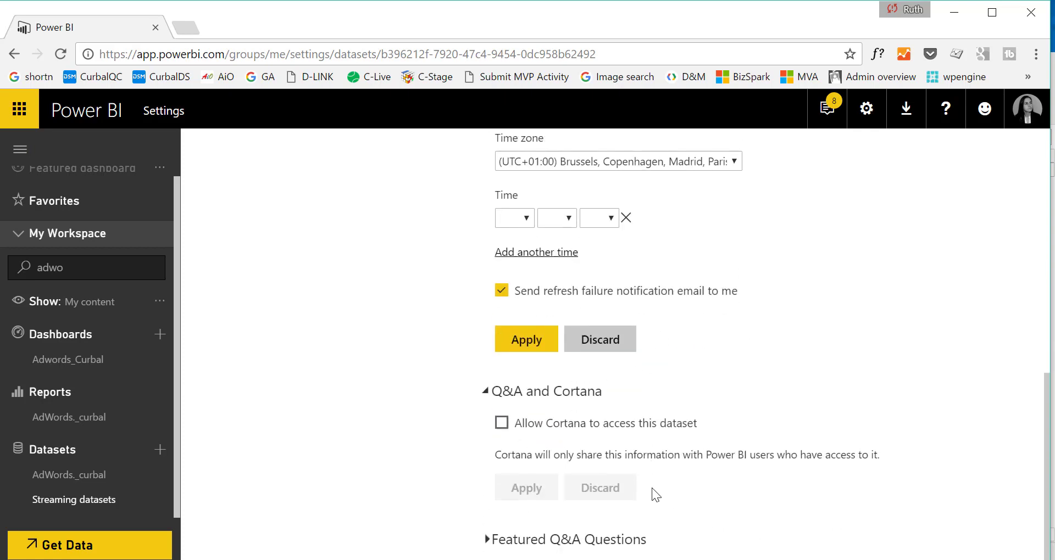
pyautogui.click(579, 551)
pyautogui.scroll(-2, 748, 466)
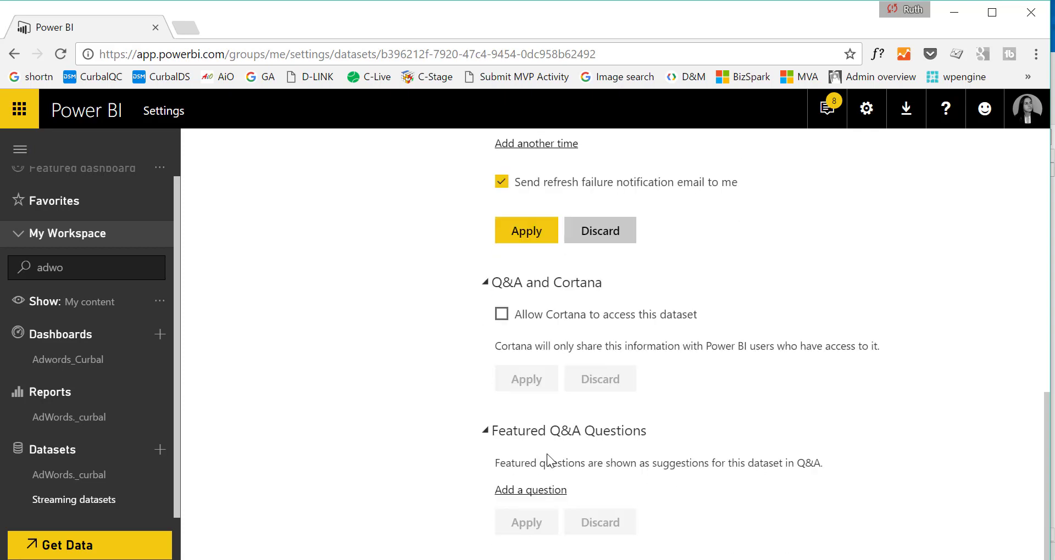
pyautogui.click(486, 434)
pyautogui.click(484, 391)
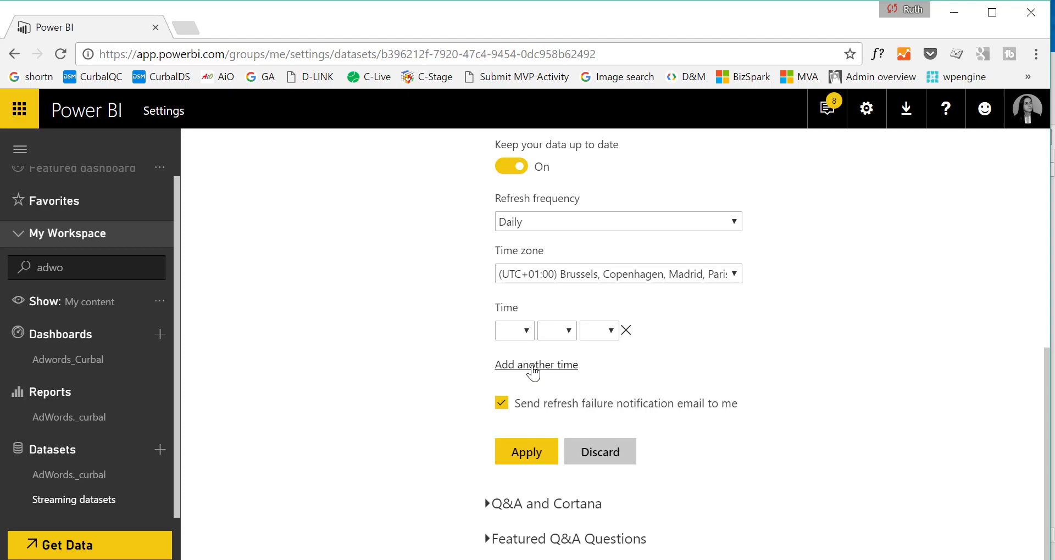
pyautogui.scroll(8, 511, 385)
pyautogui.click(486, 485)
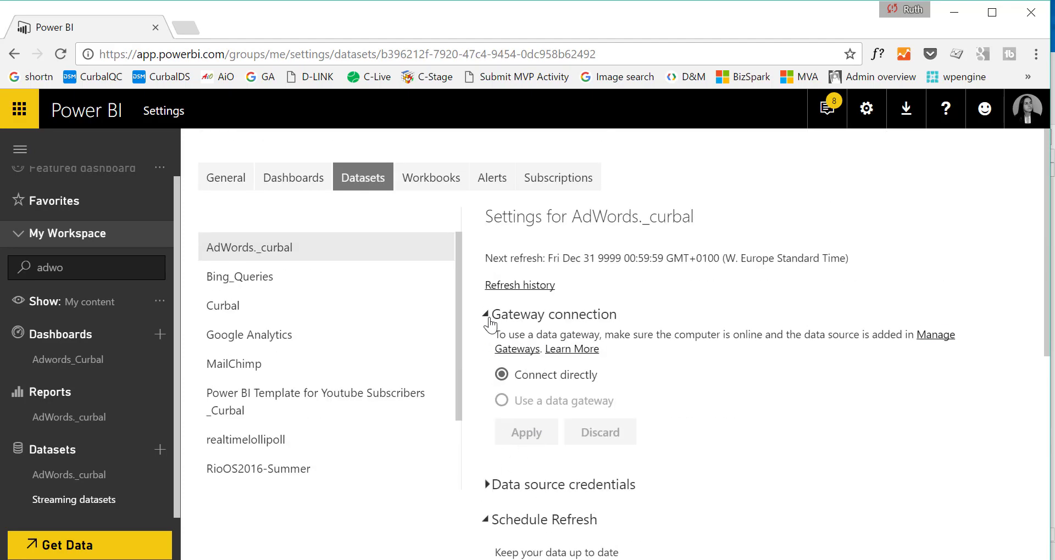
pyautogui.click(486, 314)
pyautogui.click(486, 385)
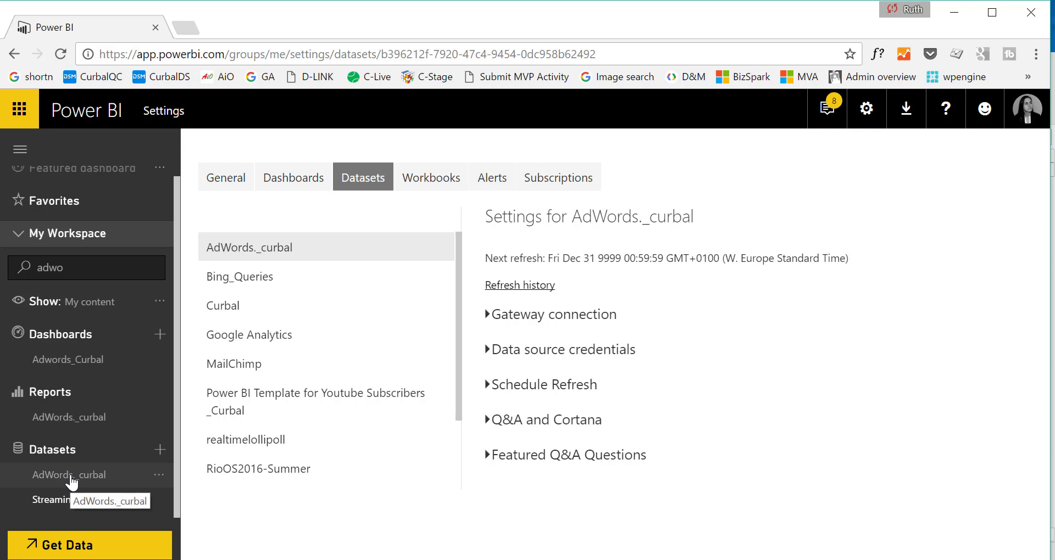
# Open the AdWords._curbal report full screen and compare the GA Glossary API, GA Glossary and Glossary campaigns.
pyautogui.click(69, 423)
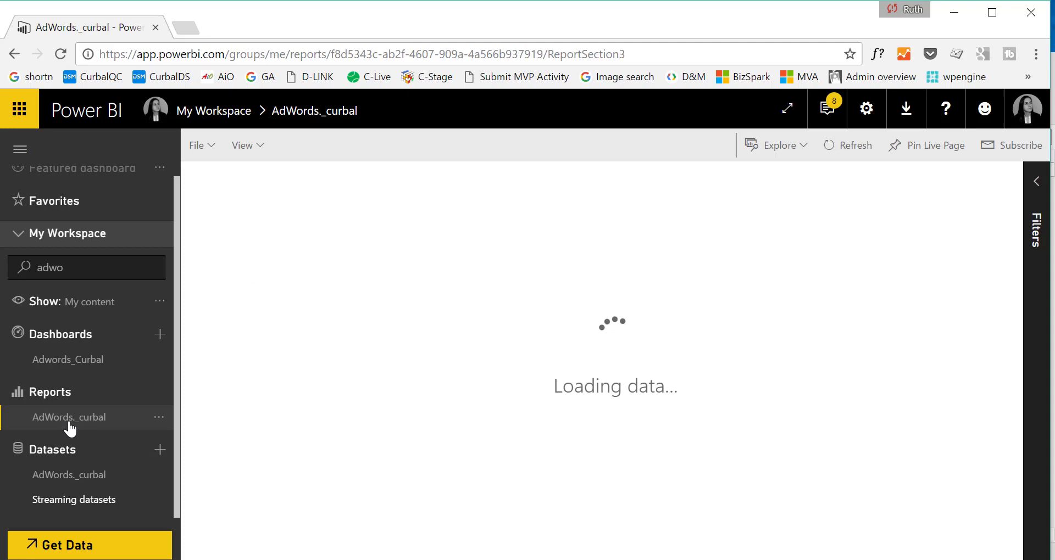
pyautogui.scroll(-2, 537, 357)
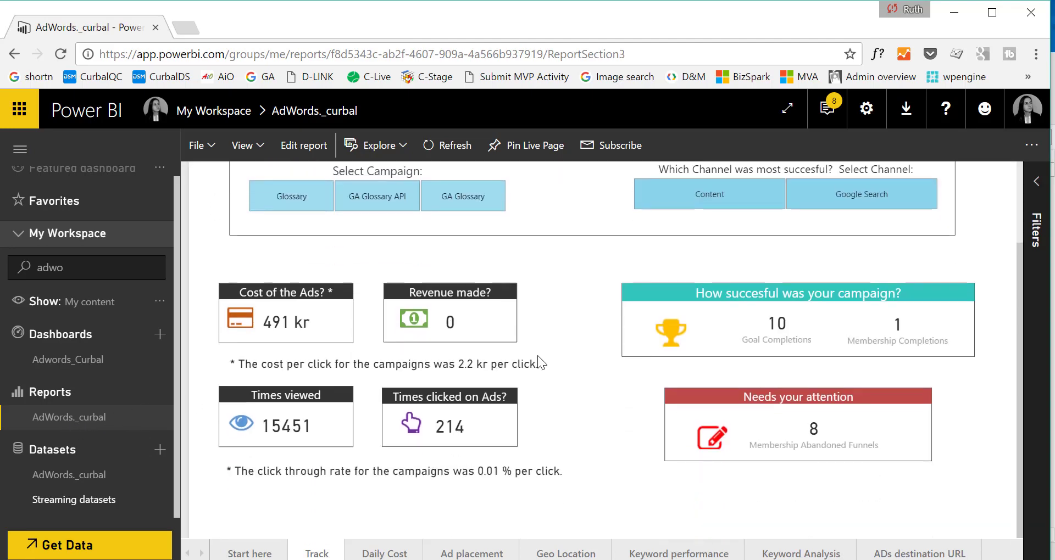
pyautogui.press('F11')
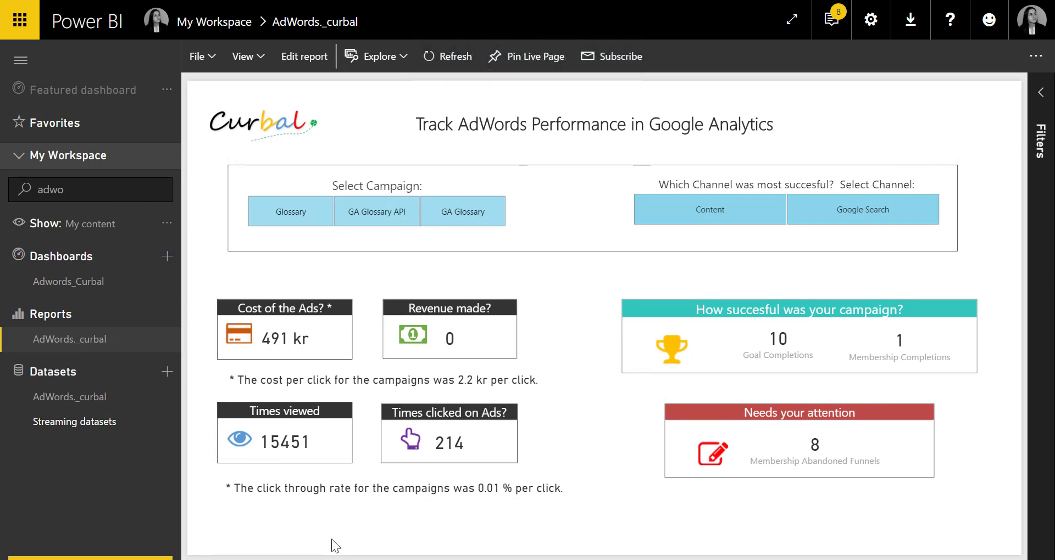
pyautogui.click(371, 214)
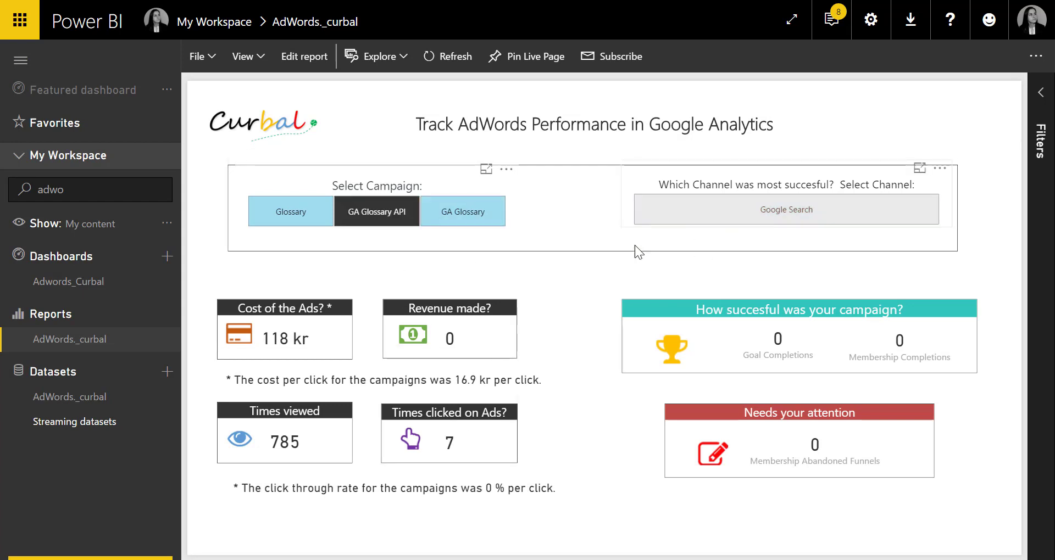
pyautogui.click(461, 208)
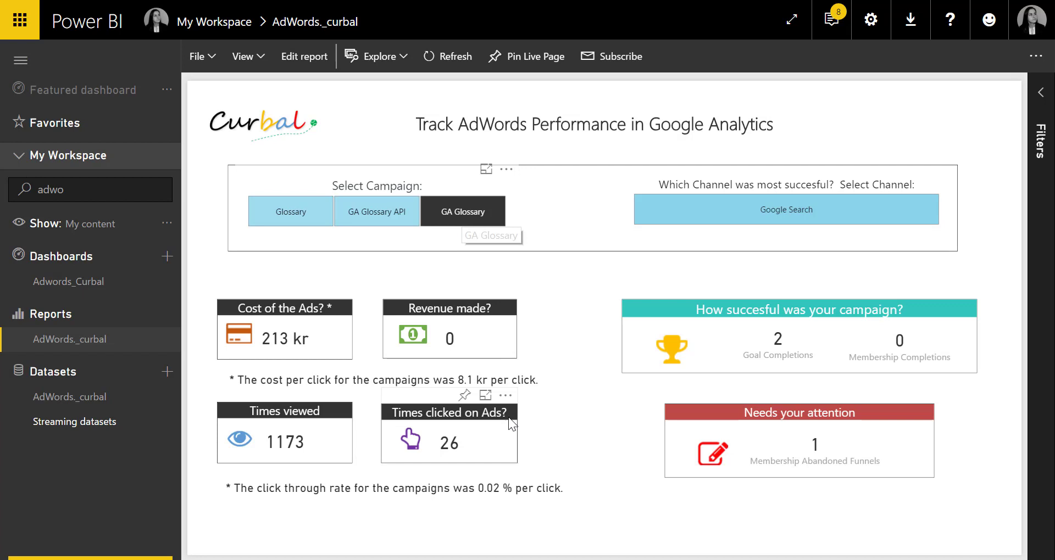
pyautogui.click(280, 213)
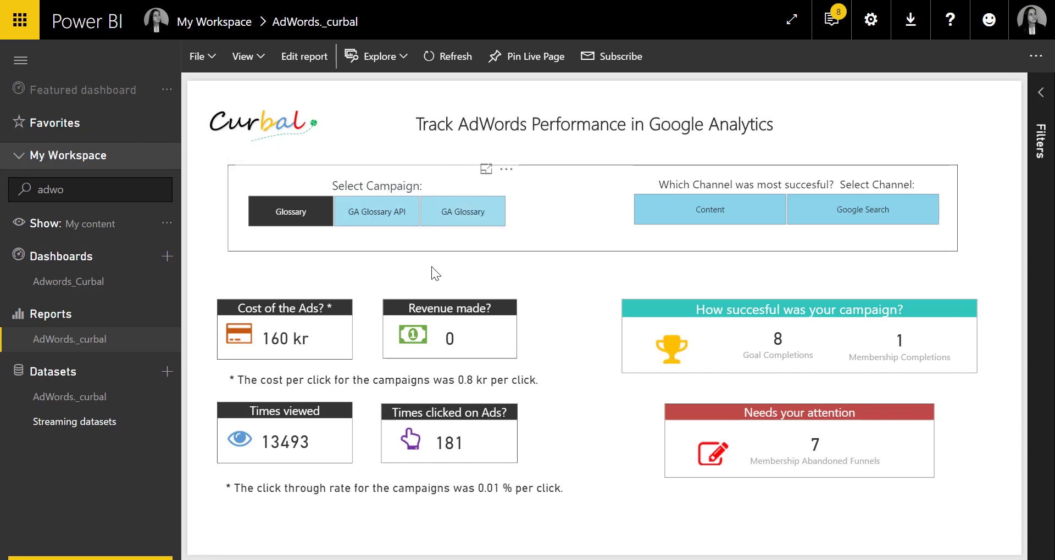
# Toggle the Filters pane, recompare GA Glossary and GA Glossary API, then open the Adwords_Curbal dashboard.
pyautogui.click(1040, 95)
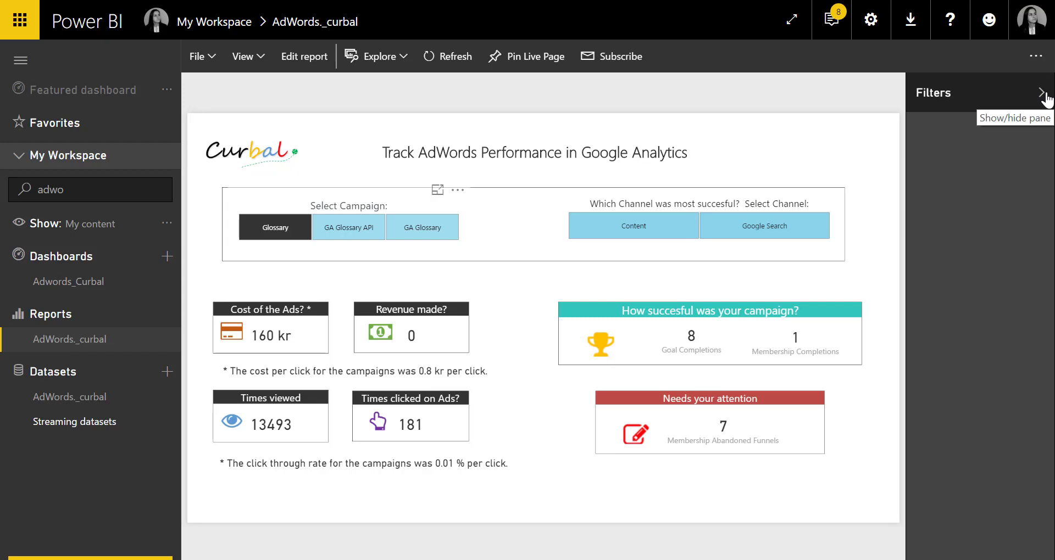
pyautogui.click(1042, 94)
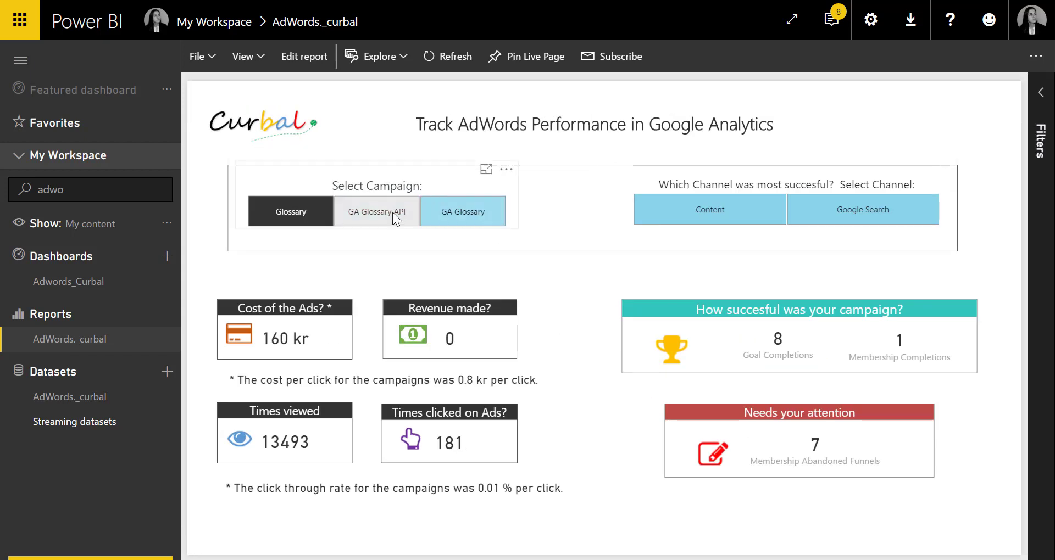
pyautogui.click(482, 212)
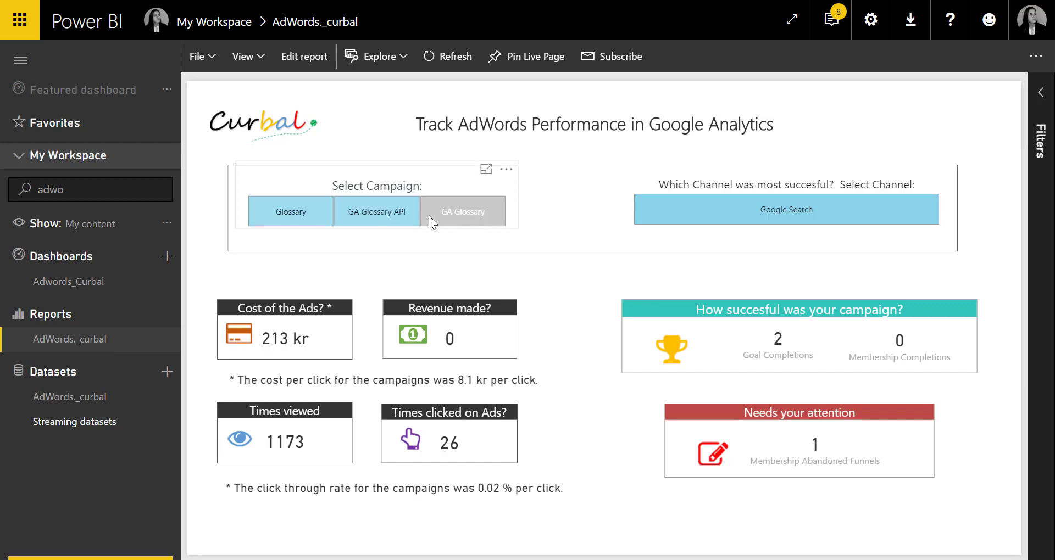
pyautogui.click(377, 216)
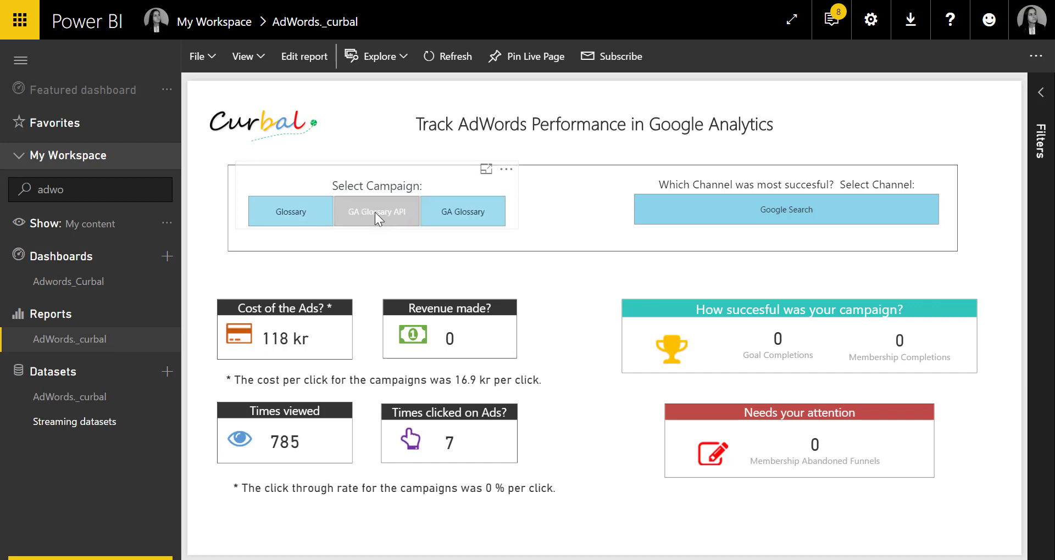
pyautogui.click(71, 284)
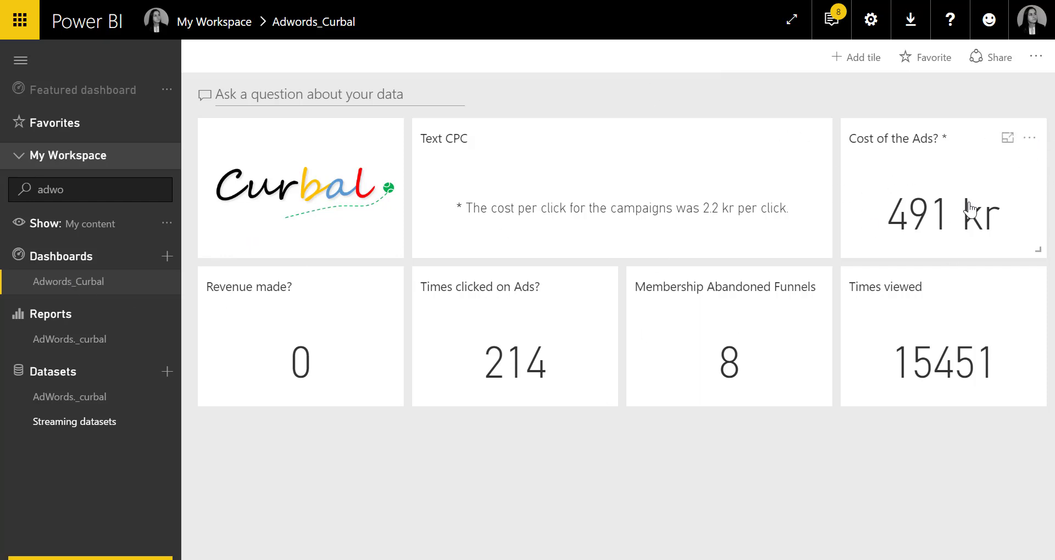
# Save an active Cost of the Ads alert: above 1000, at most every 24 hours, with email.
pyautogui.click(1029, 141)
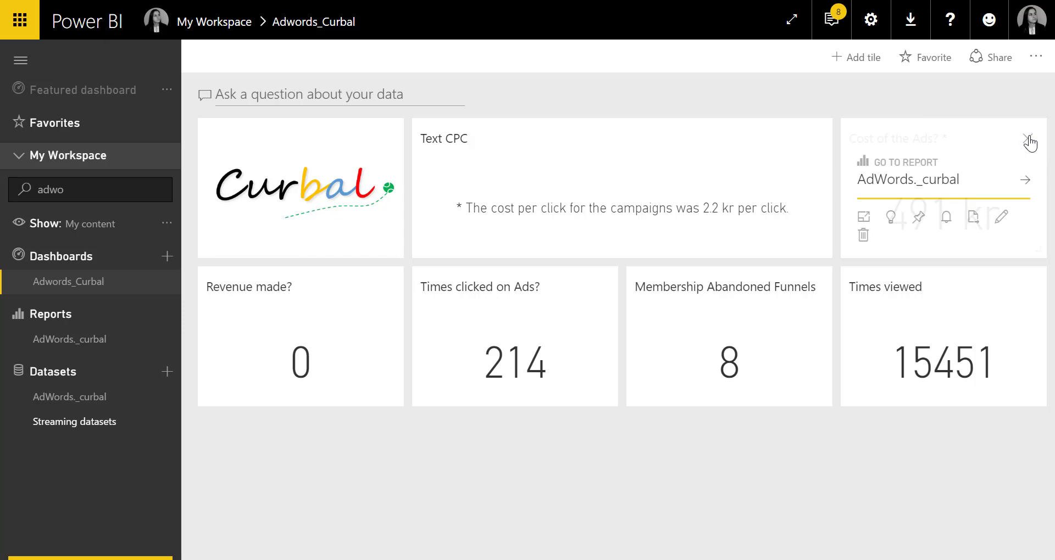
pyautogui.click(946, 219)
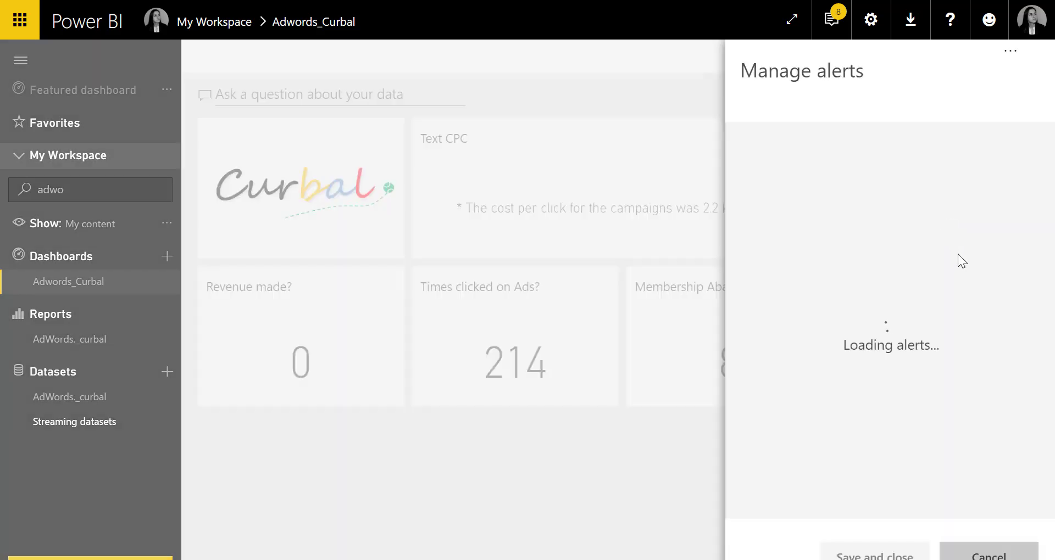
pyautogui.click(780, 210)
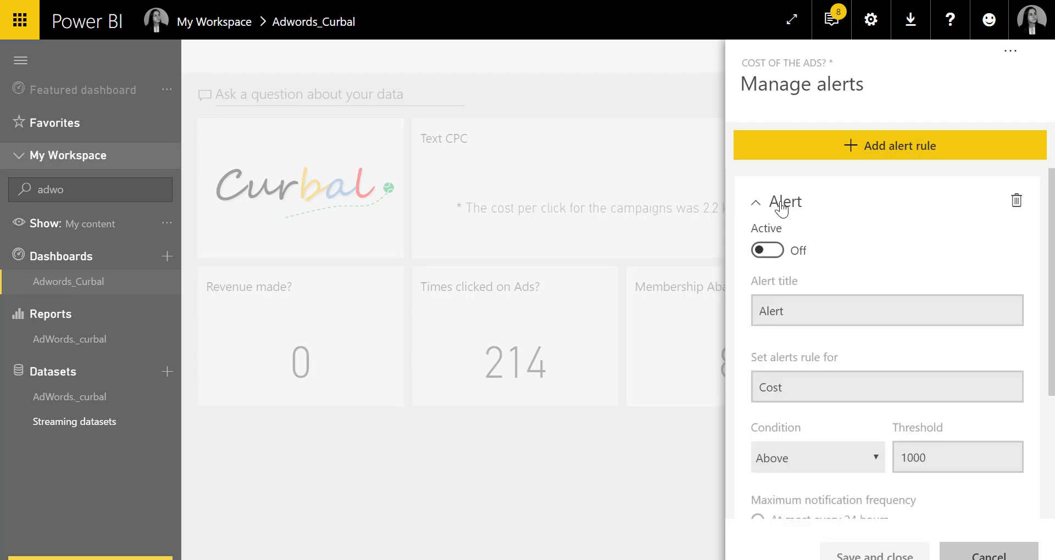
pyautogui.click(782, 251)
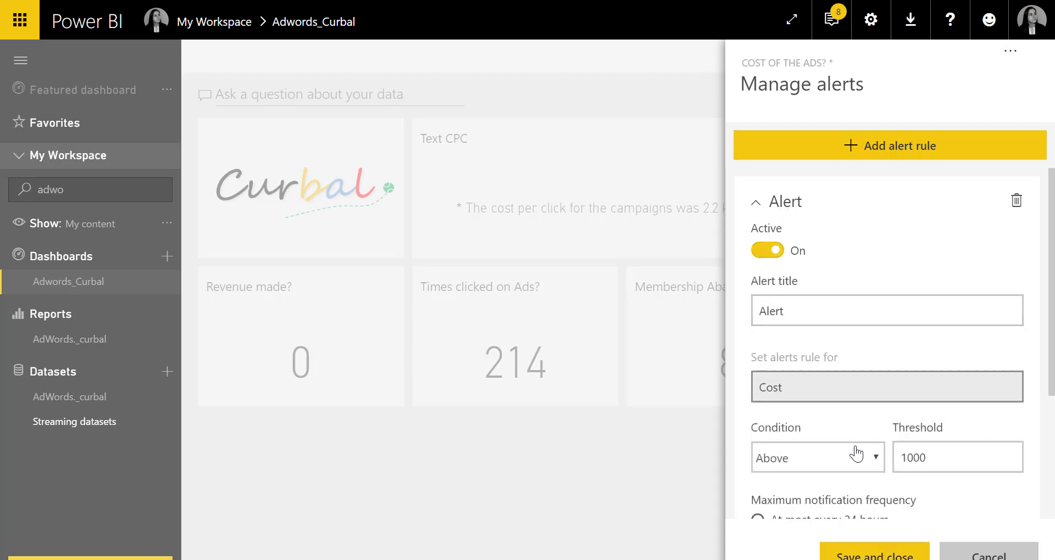
pyautogui.scroll(-3, 955, 459)
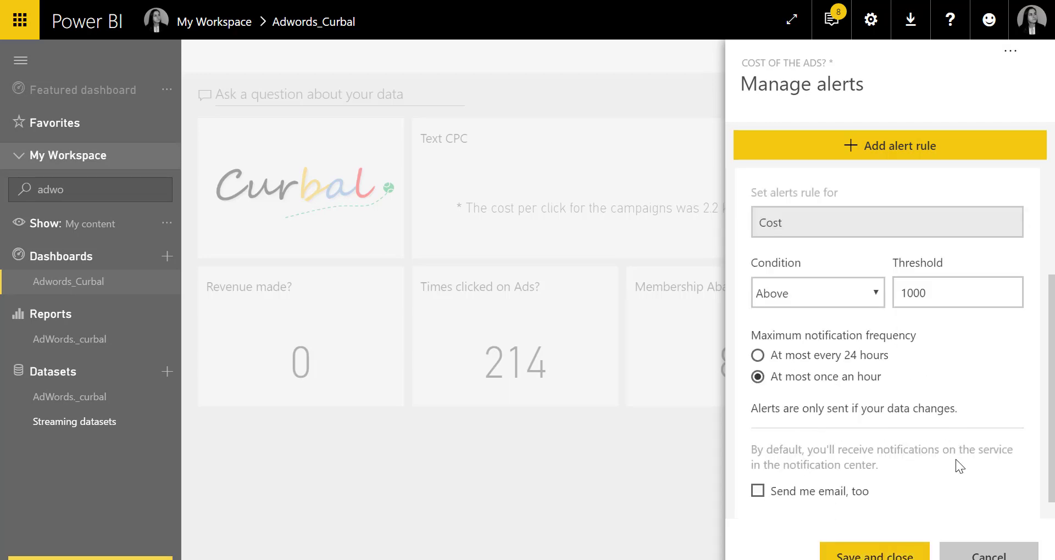
pyautogui.click(816, 356)
pyautogui.scroll(-1, 890, 372)
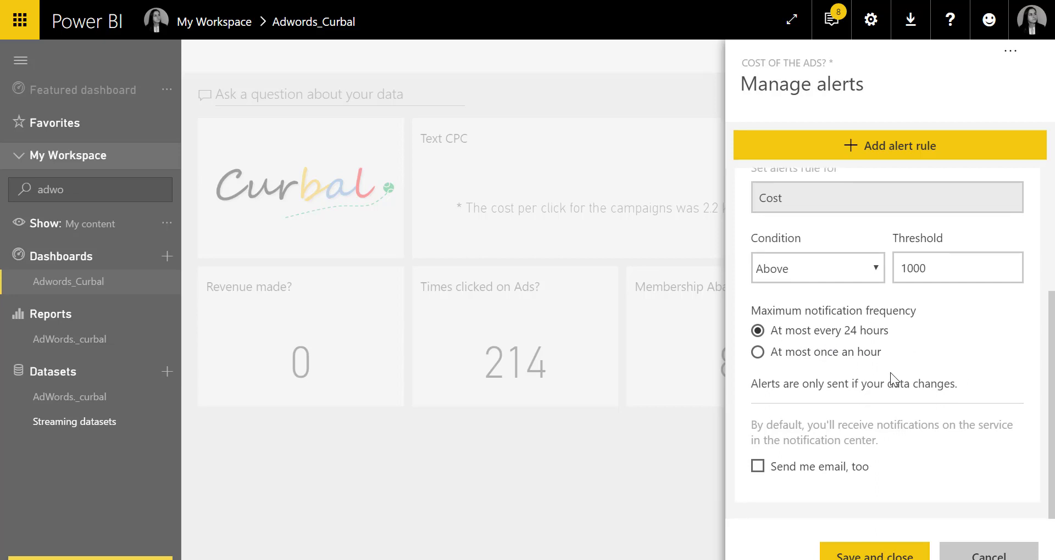
pyautogui.click(795, 466)
pyautogui.click(868, 555)
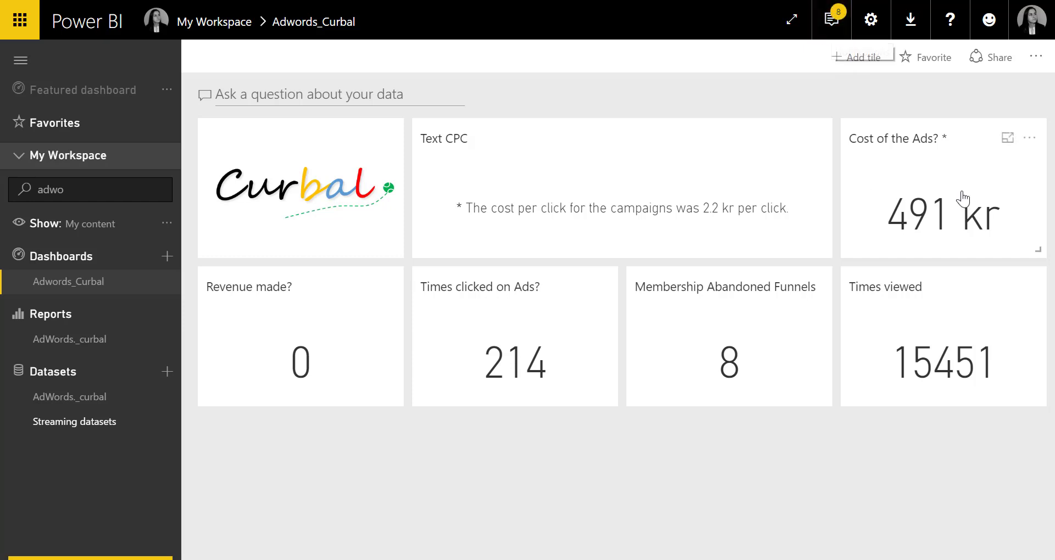
# Show the Cost of the Ads tile (491 kr) in focus mode, exit, and reopen its options menu.
pyautogui.click(1026, 141)
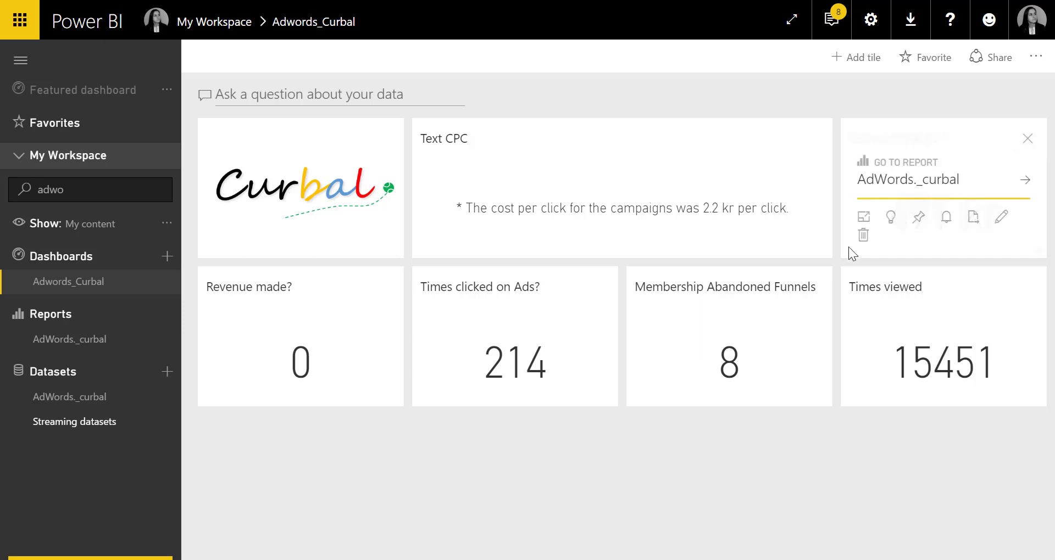
pyautogui.click(864, 217)
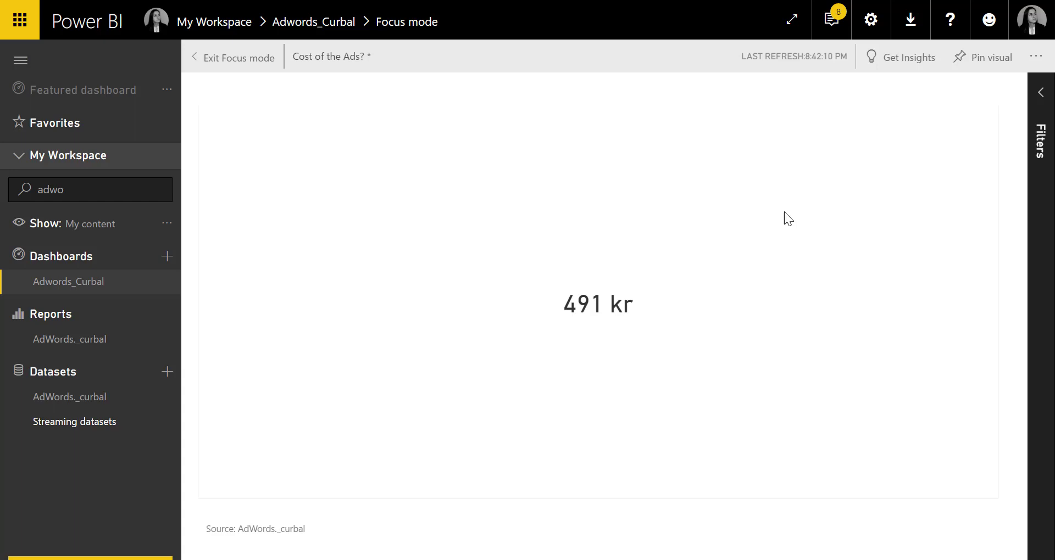
pyautogui.click(240, 65)
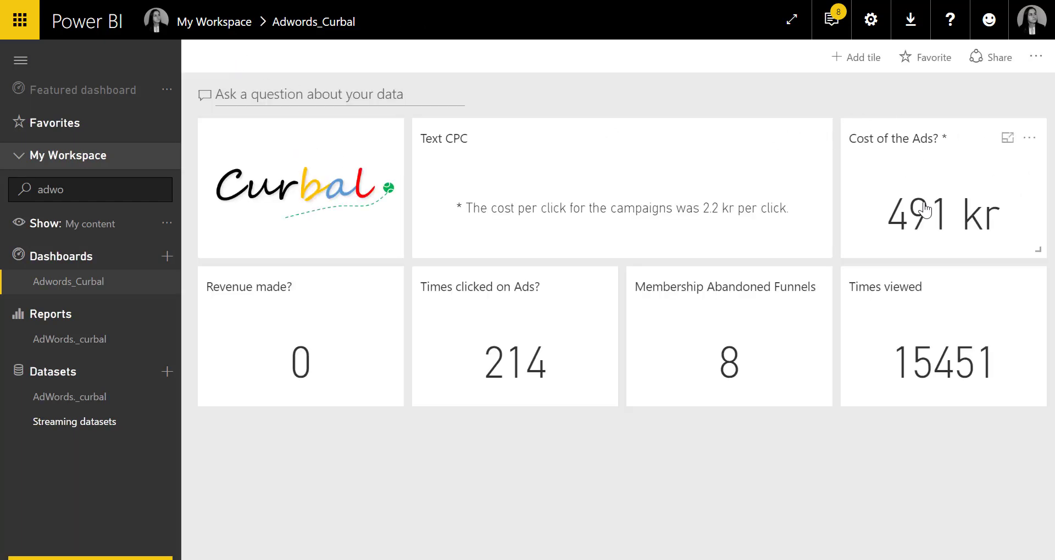
pyautogui.click(1028, 141)
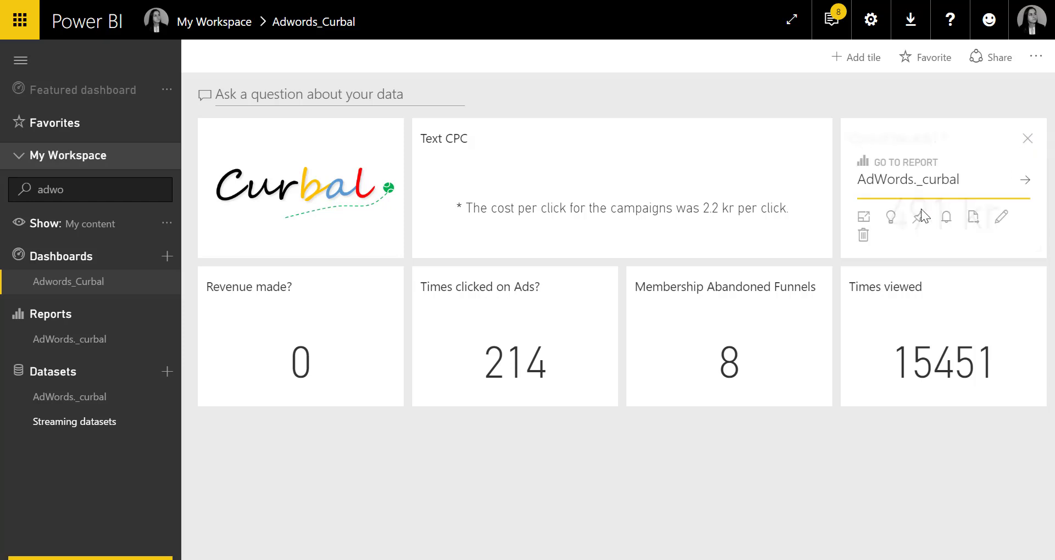
# Review the Cost of the Ads insights, including Nov's outlier cost, then close them and exit focus mode.
pyautogui.click(891, 218)
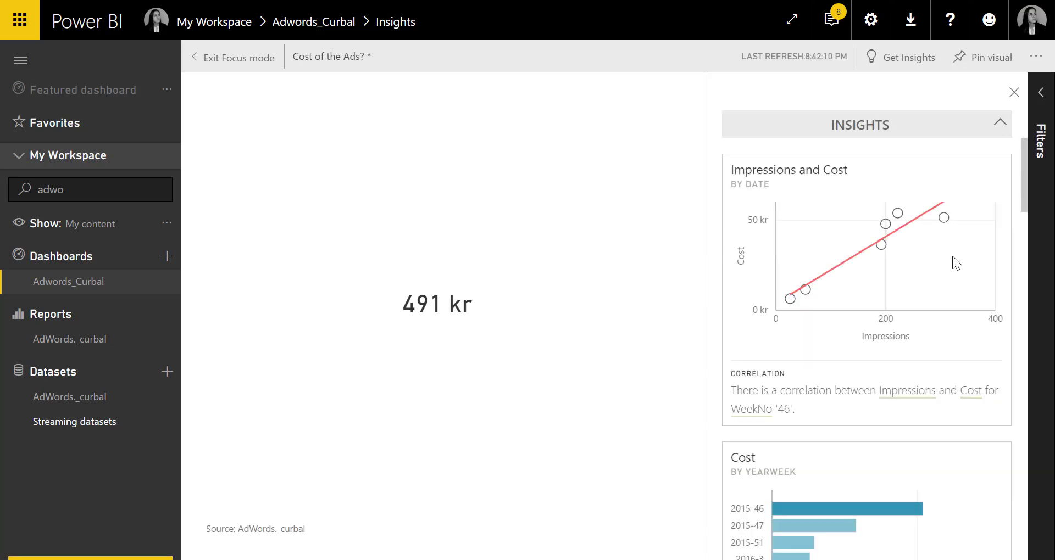
pyautogui.scroll(-10, 917, 247)
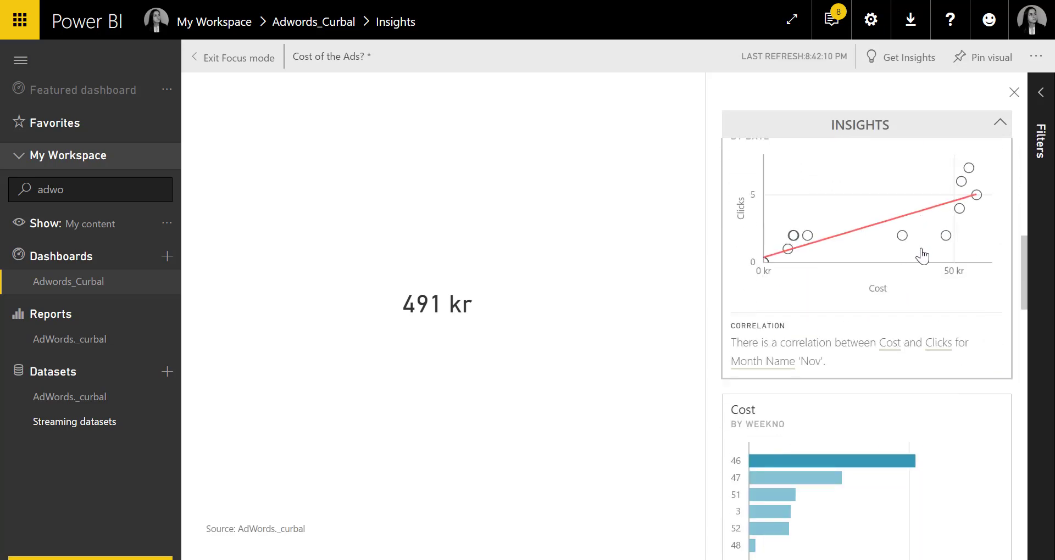
pyautogui.scroll(5, 934, 277)
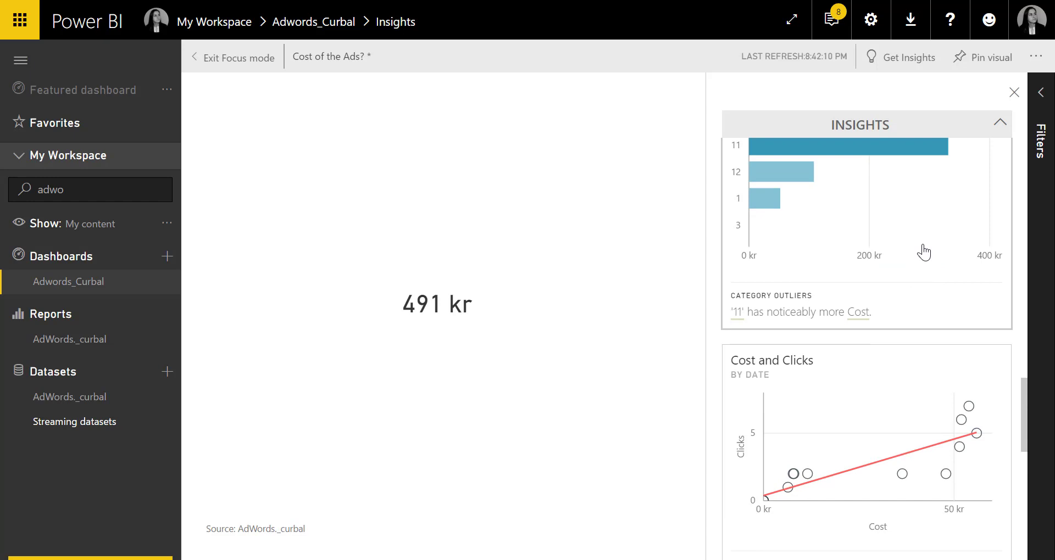
pyautogui.scroll(5, 930, 237)
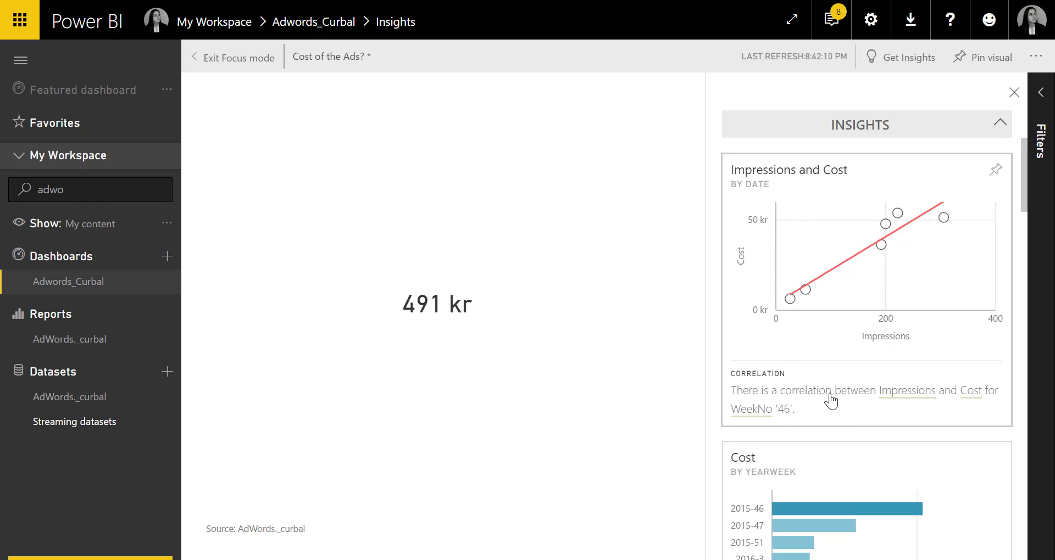
pyautogui.scroll(-5, 841, 390)
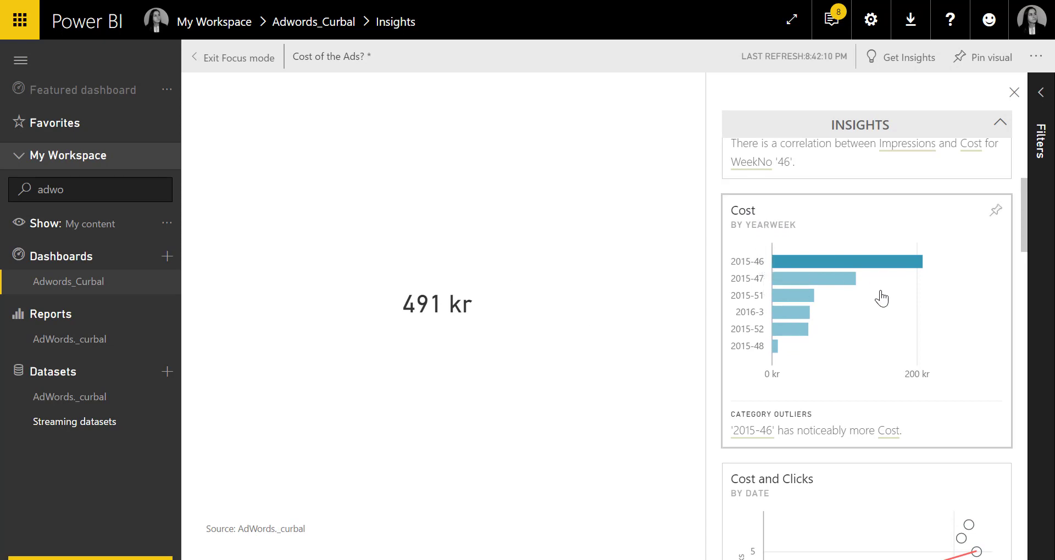
pyautogui.scroll(-2, 883, 302)
pyautogui.scroll(-3, 895, 416)
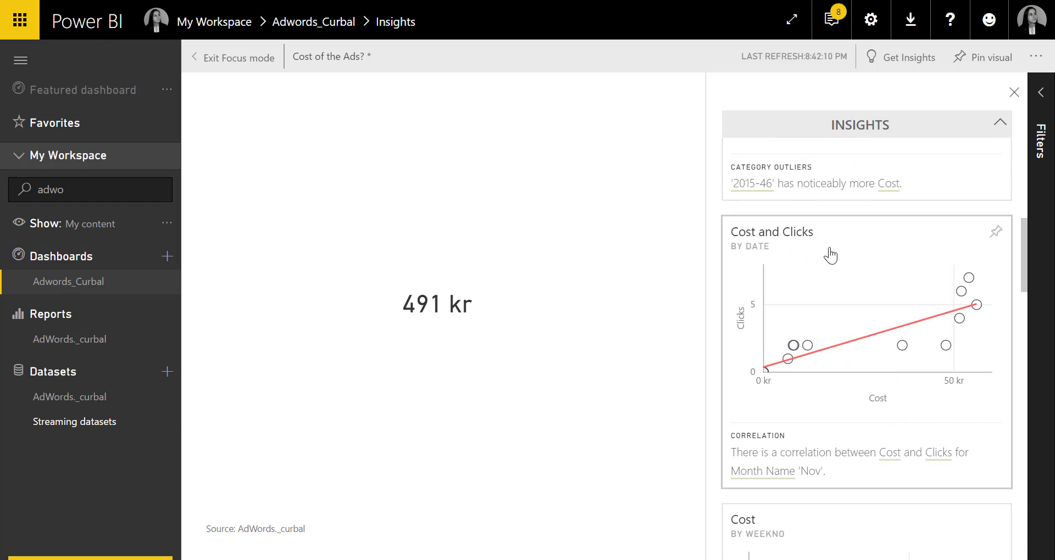
pyautogui.scroll(-3, 859, 282)
pyautogui.scroll(-3, 862, 294)
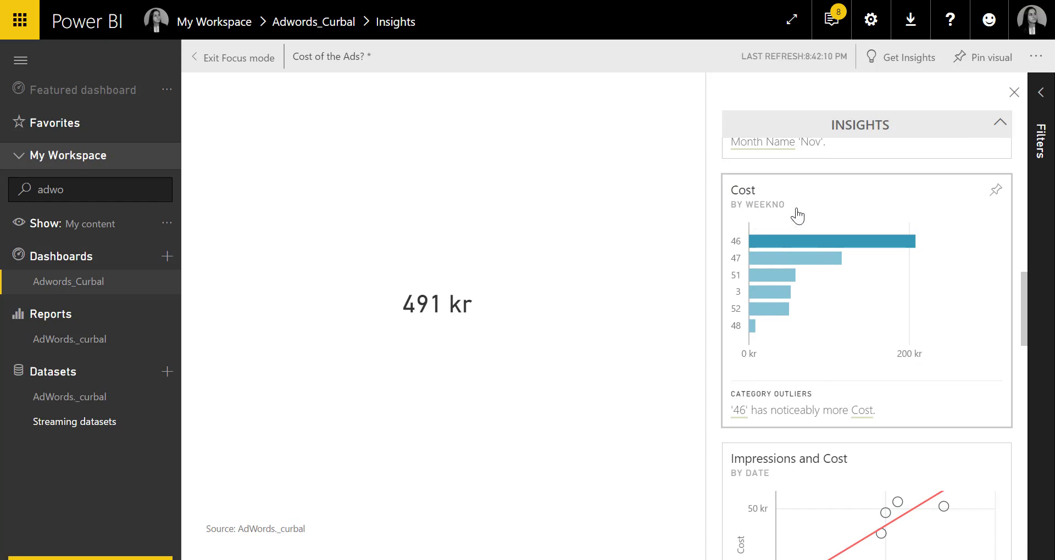
pyautogui.scroll(-3, 878, 306)
pyautogui.scroll(-3, 876, 337)
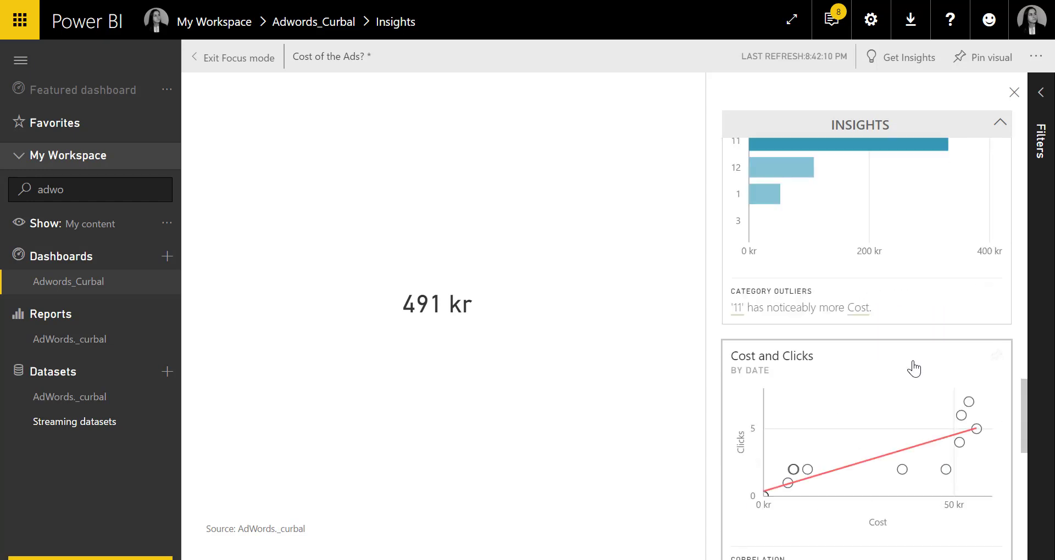
pyautogui.scroll(-3, 909, 367)
pyautogui.scroll(-3, 893, 358)
pyautogui.scroll(-3, 889, 363)
pyautogui.scroll(3, 901, 357)
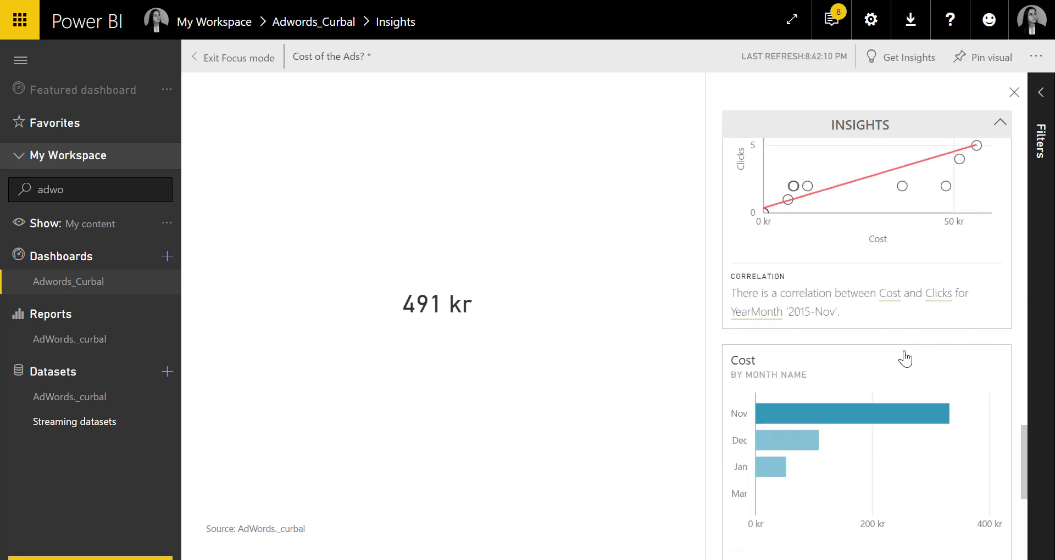
pyautogui.scroll(-3, 893, 360)
pyautogui.scroll(-3, 895, 359)
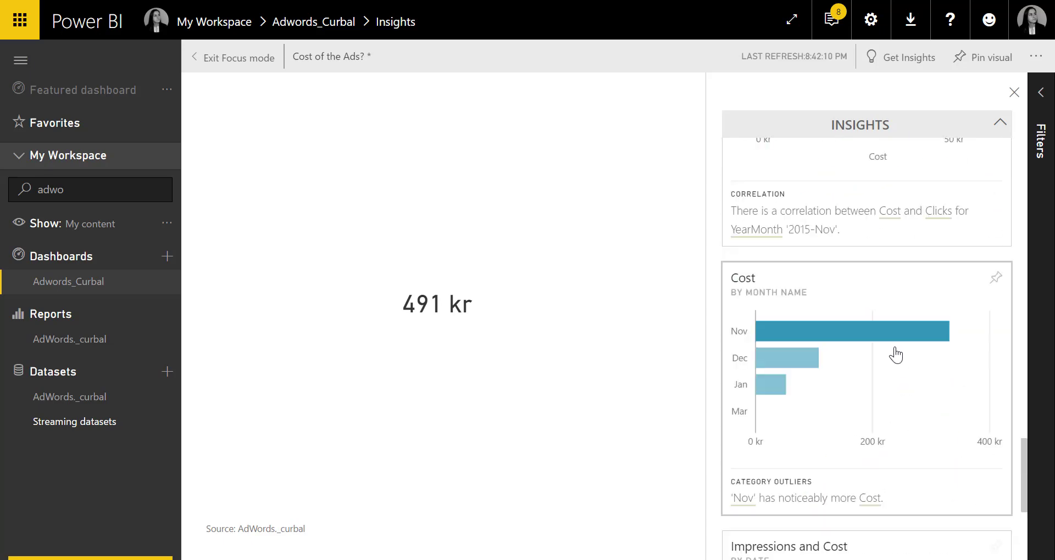
pyautogui.scroll(-3, 895, 357)
pyautogui.scroll(-3, 898, 308)
pyautogui.scroll(3, 900, 282)
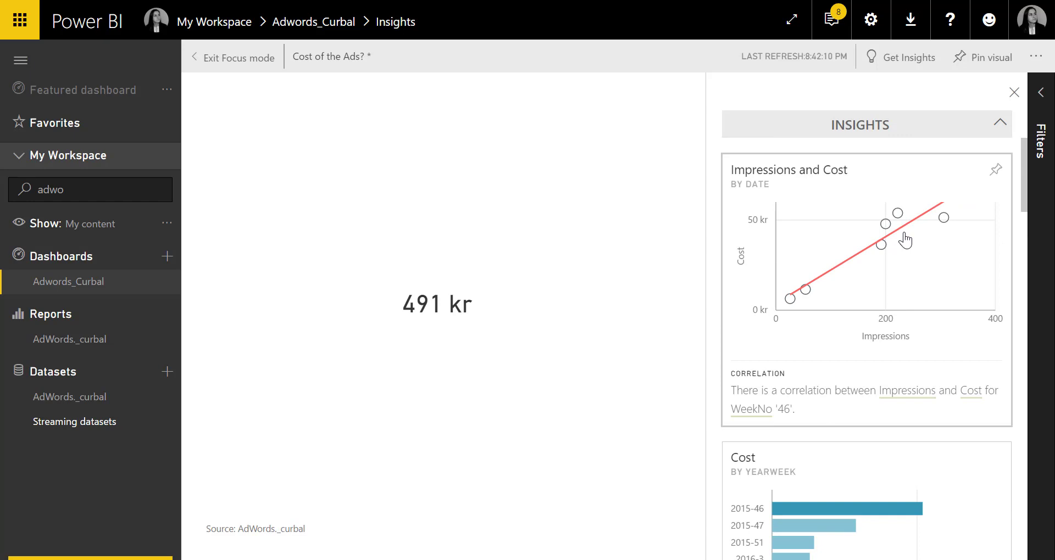
pyautogui.click(1015, 94)
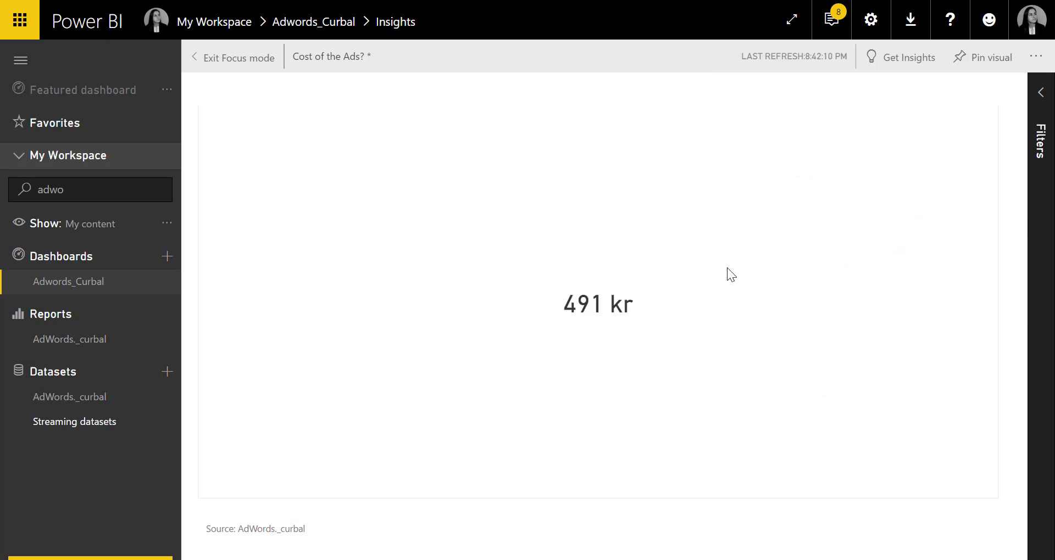
pyautogui.click(263, 65)
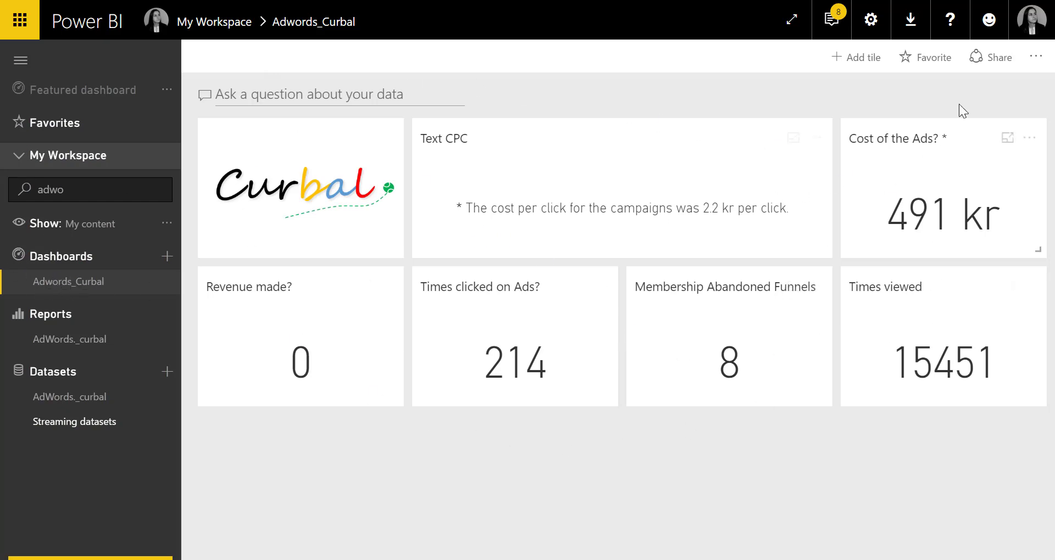
# Open the dashboard's phone layout and move Times viewed above Cost of the Ads?
pyautogui.click(1037, 62)
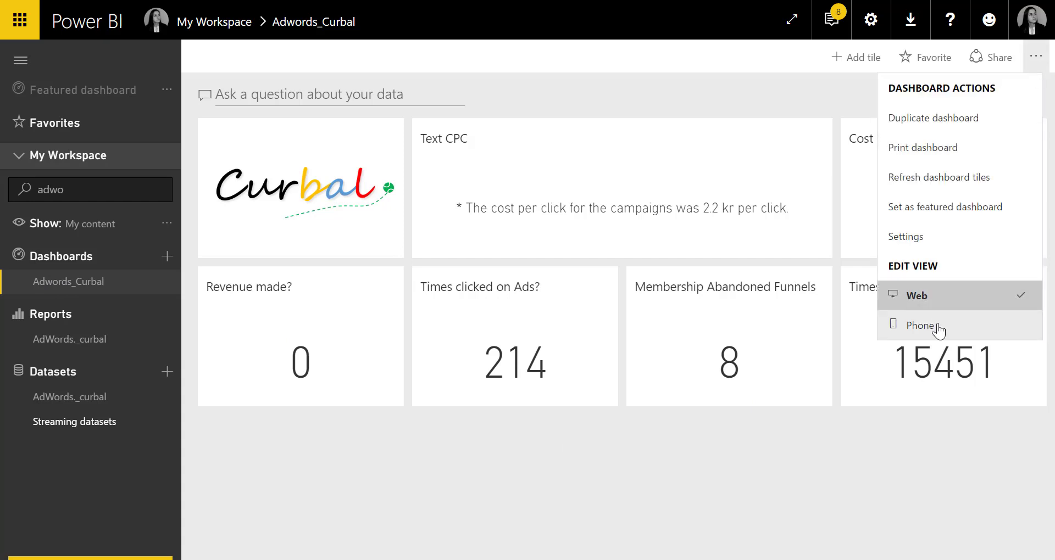
pyautogui.click(921, 326)
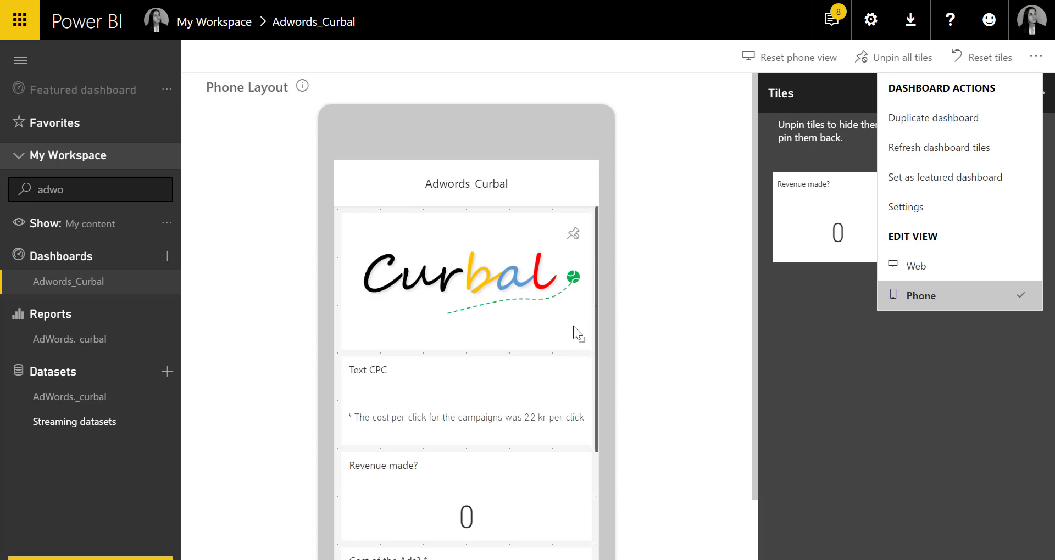
pyautogui.scroll(-6, 519, 373)
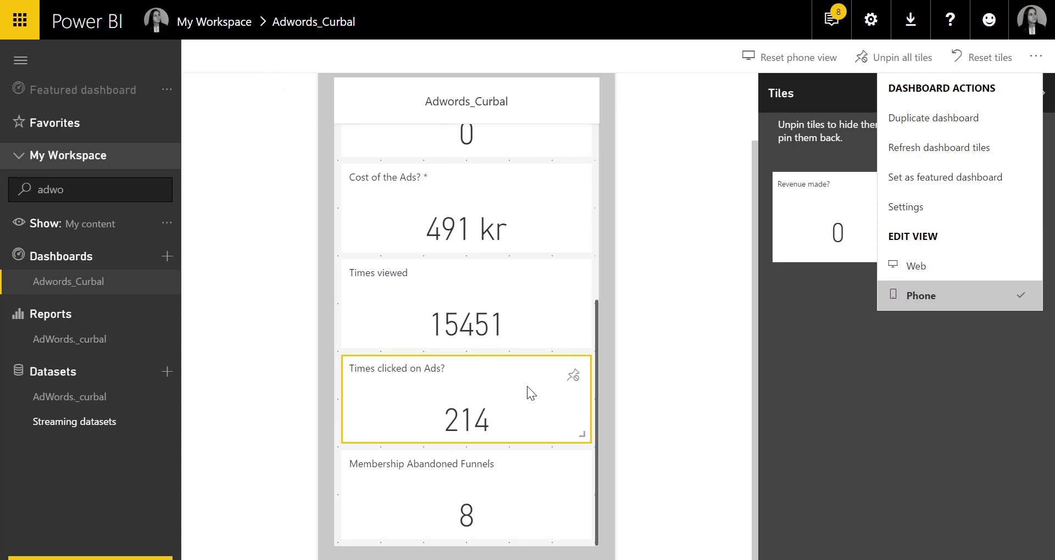
pyautogui.scroll(2, 622, 466)
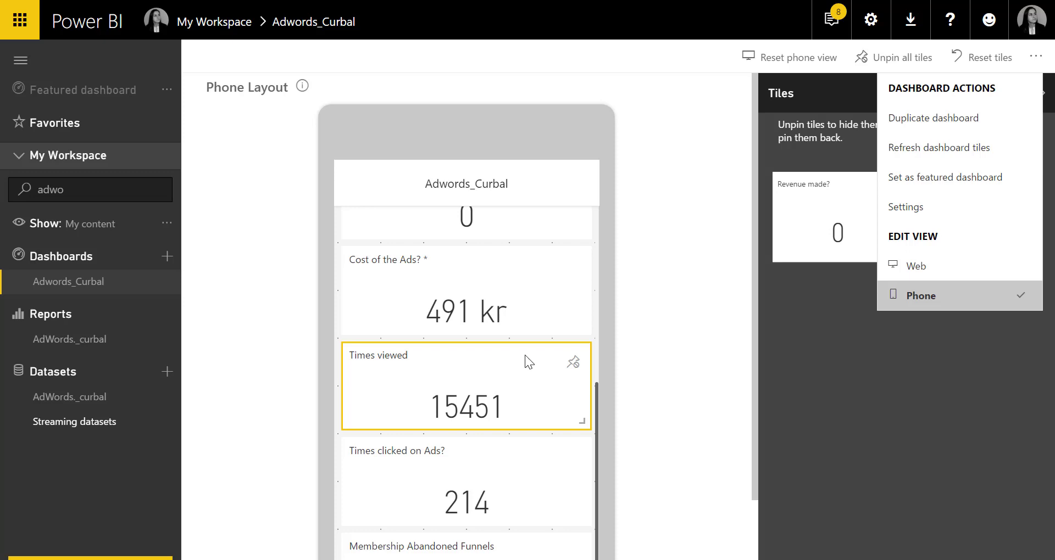
pyautogui.moveTo(527, 358); pyautogui.dragTo(518, 297)
pyautogui.scroll(5, 519, 321)
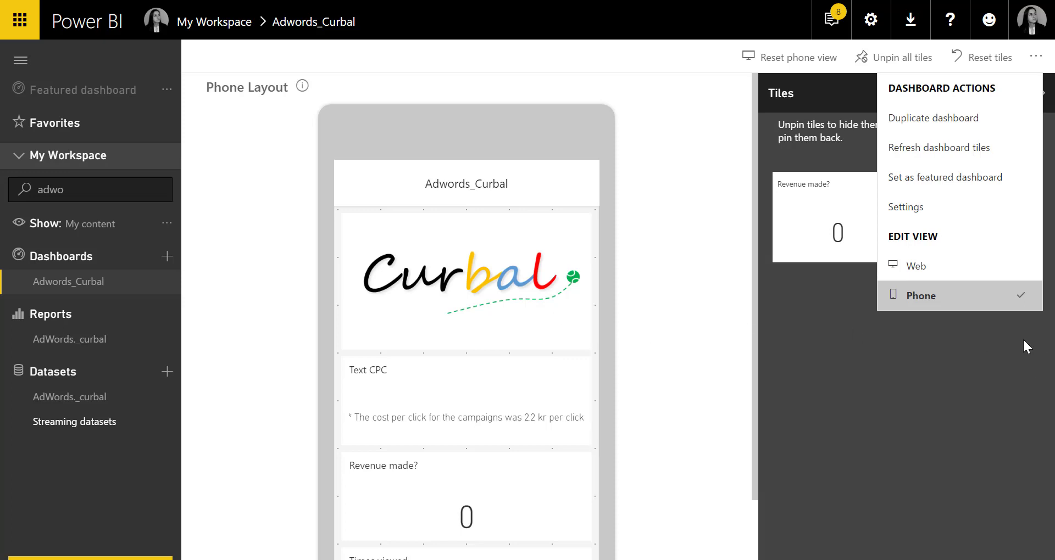
pyautogui.scroll(-6, 452, 338)
pyautogui.scroll(4, 491, 353)
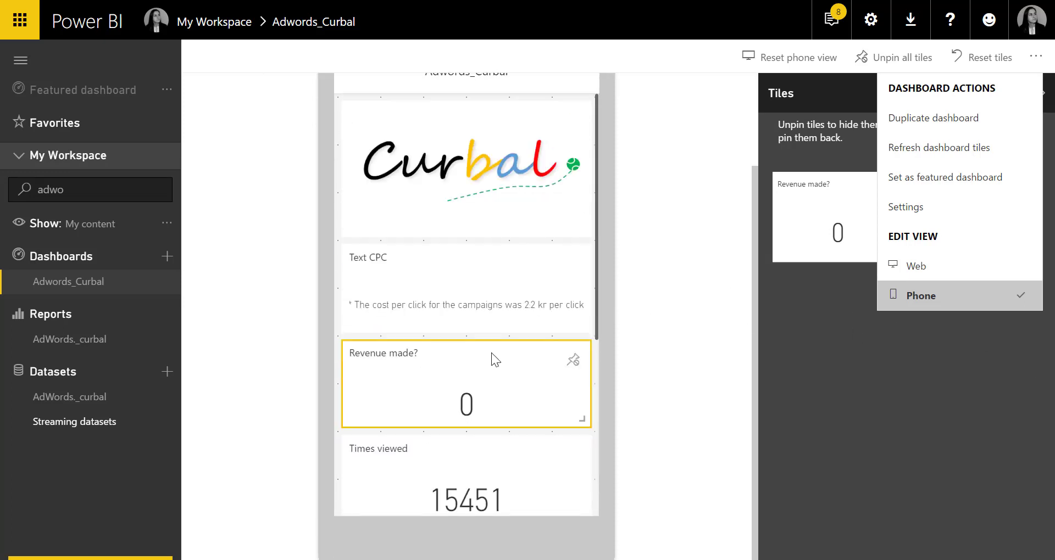
pyautogui.scroll(3, 491, 352)
pyautogui.scroll(-7, 496, 238)
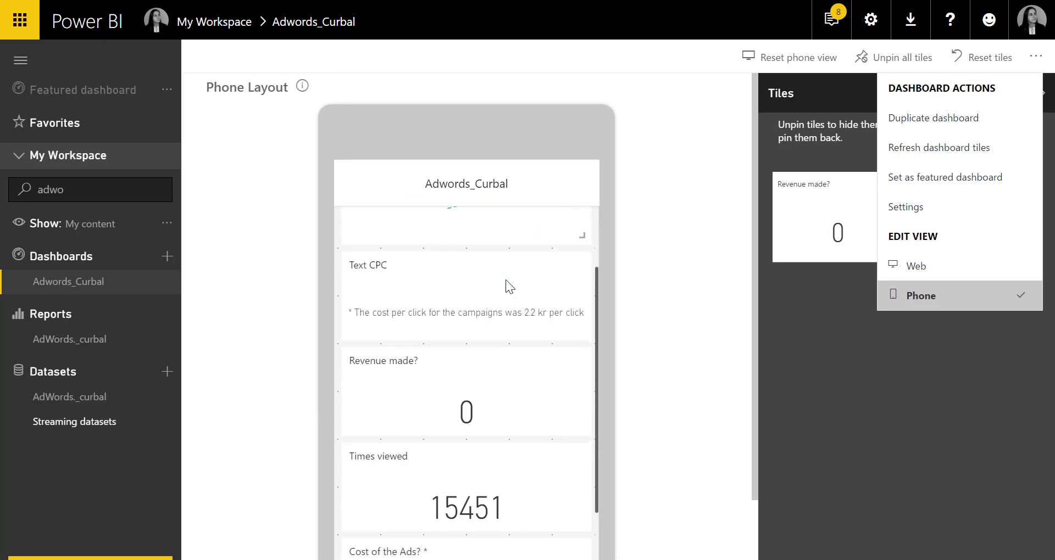
# Move Times clicked on Ads? up and narrow Cost of the Ads? so Membership sits beside it.
pyautogui.moveTo(483, 393); pyautogui.dragTo(477, 296)
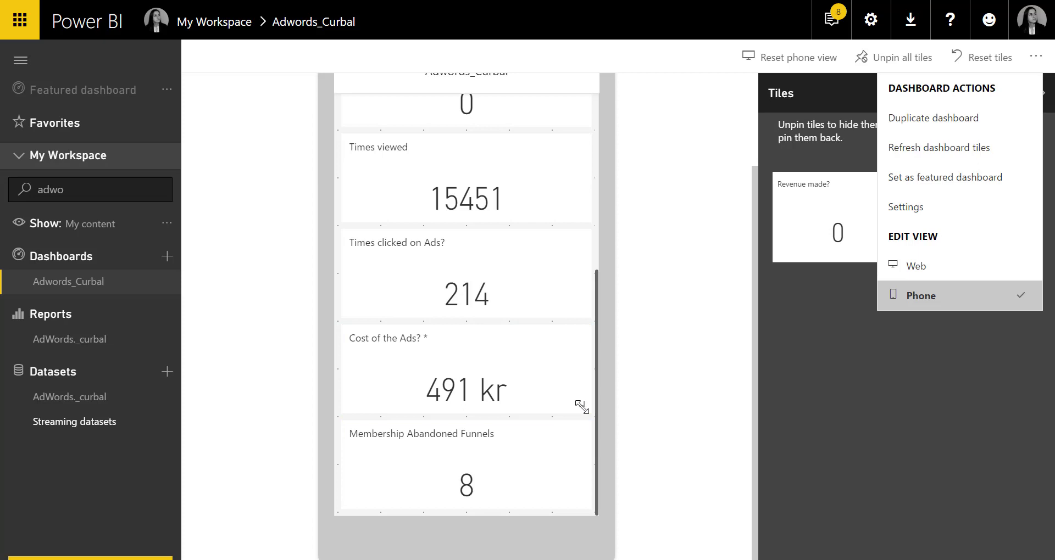
pyautogui.moveTo(580, 404); pyautogui.dragTo(465, 465)
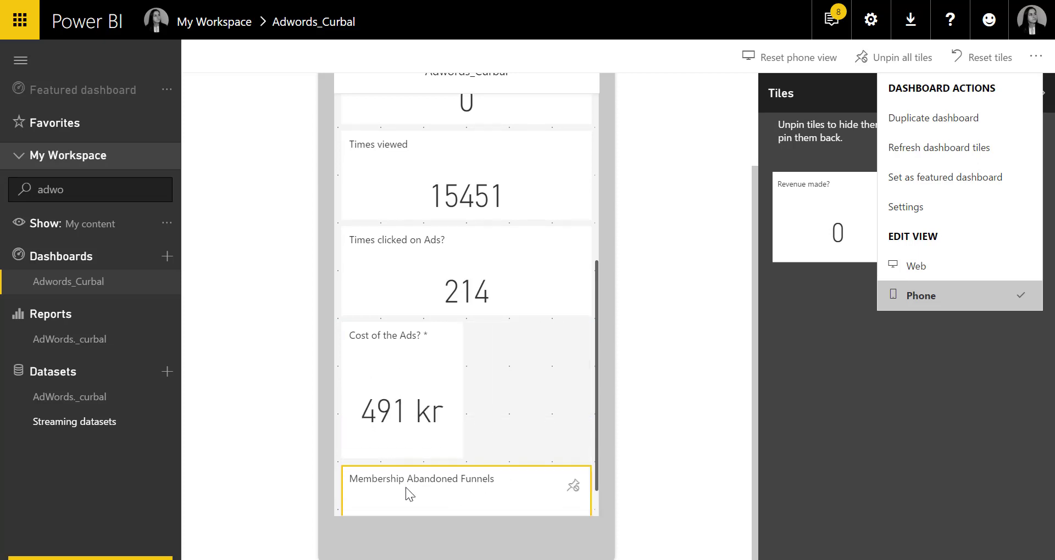
pyautogui.scroll(-1, 428, 476)
pyautogui.moveTo(579, 497); pyautogui.dragTo(443, 475)
pyautogui.moveTo(397, 443); pyautogui.dragTo(538, 286)
pyautogui.scroll(8, 592, 431)
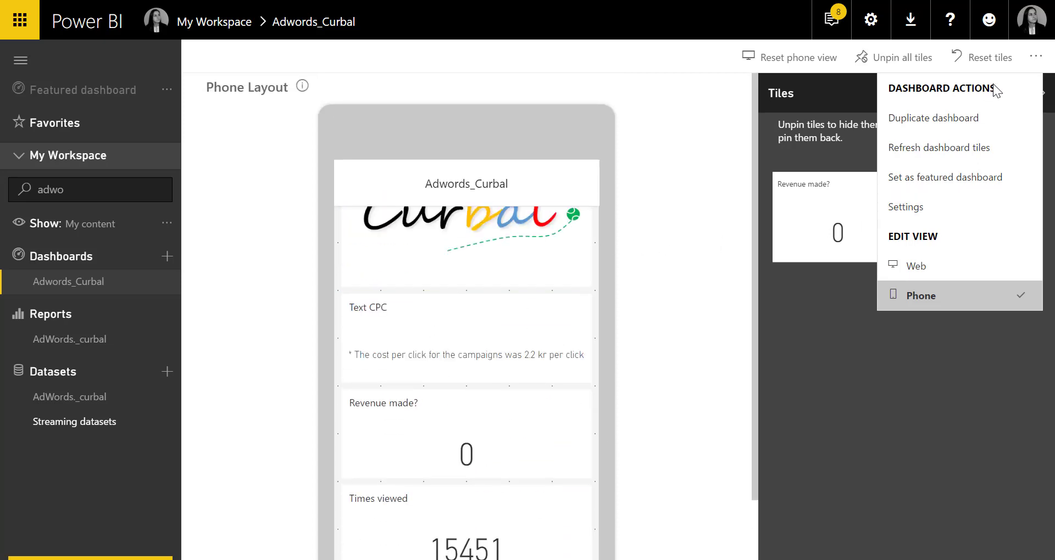
# Return the dashboard to Web view and look over the Settings, Download, Help and Feedback menus.
pyautogui.click(943, 274)
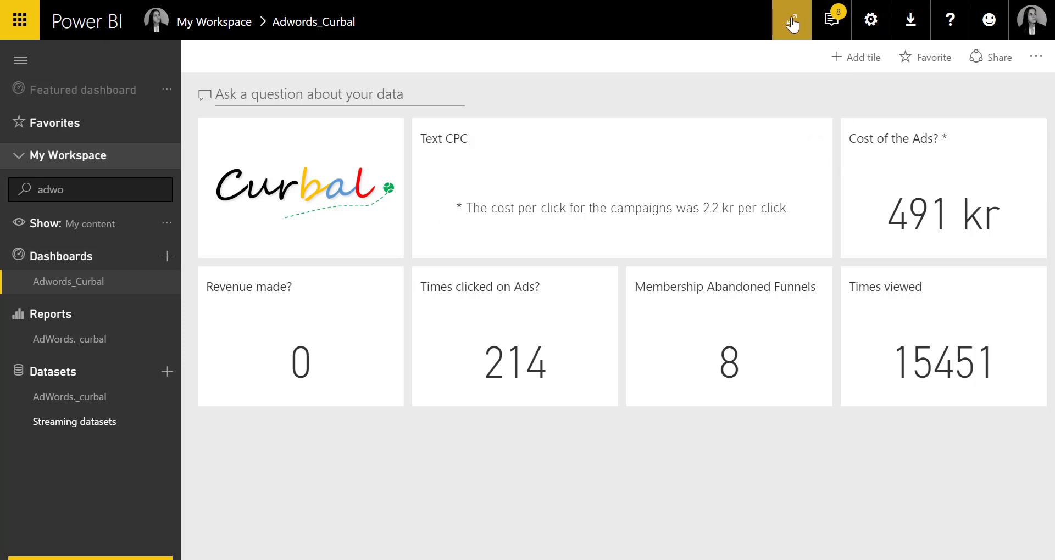
pyautogui.click(871, 24)
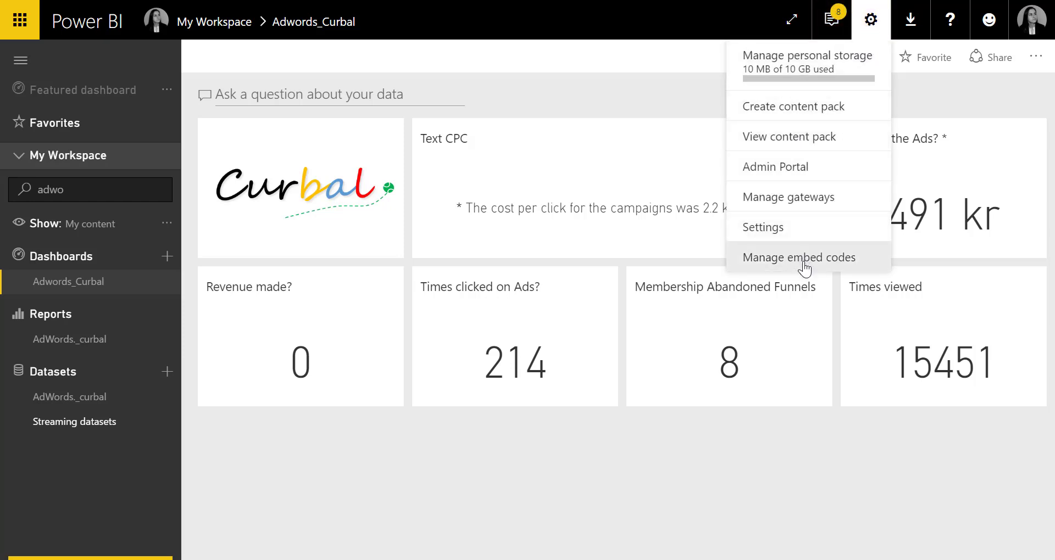
pyautogui.click(913, 30)
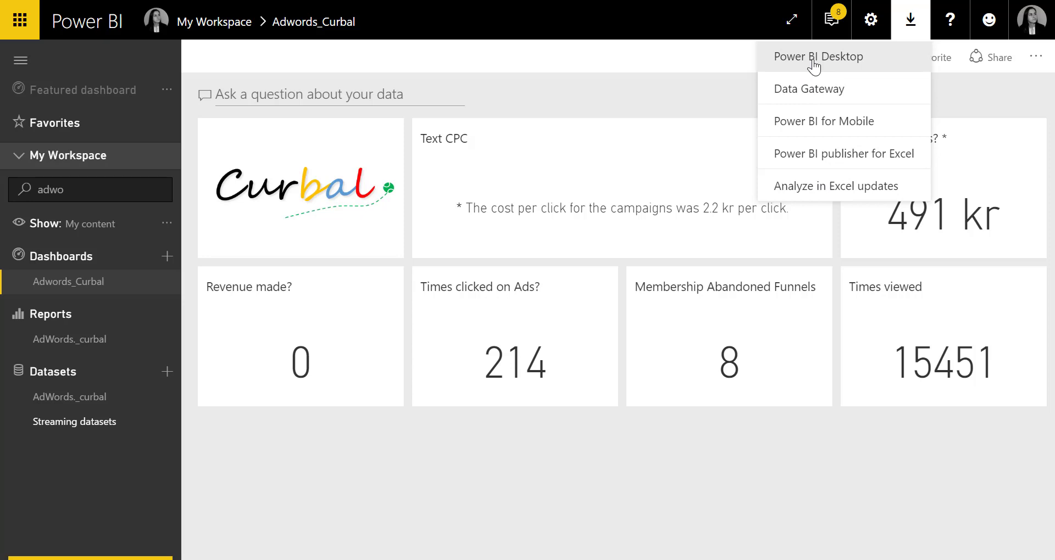
pyautogui.click(949, 24)
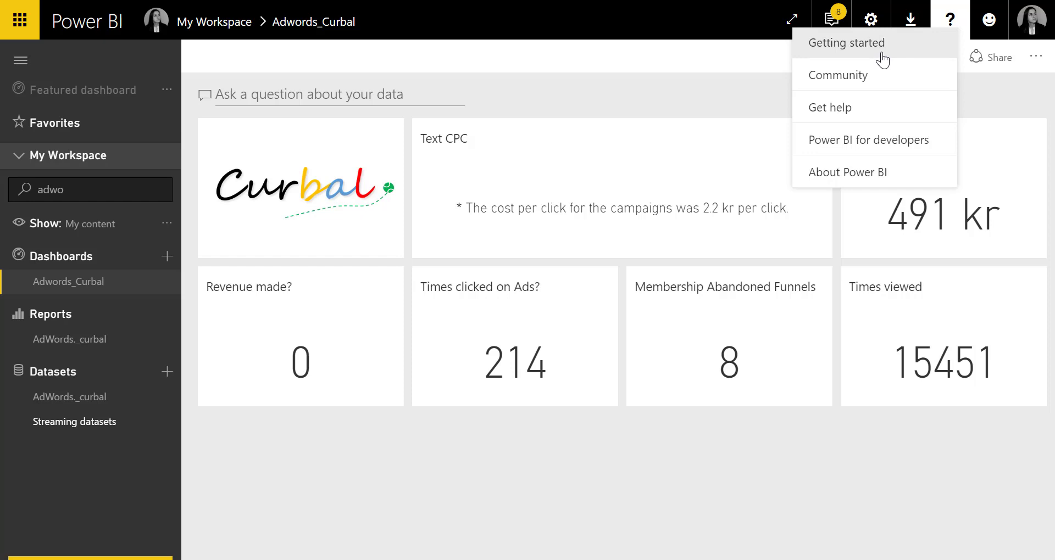
pyautogui.click(988, 32)
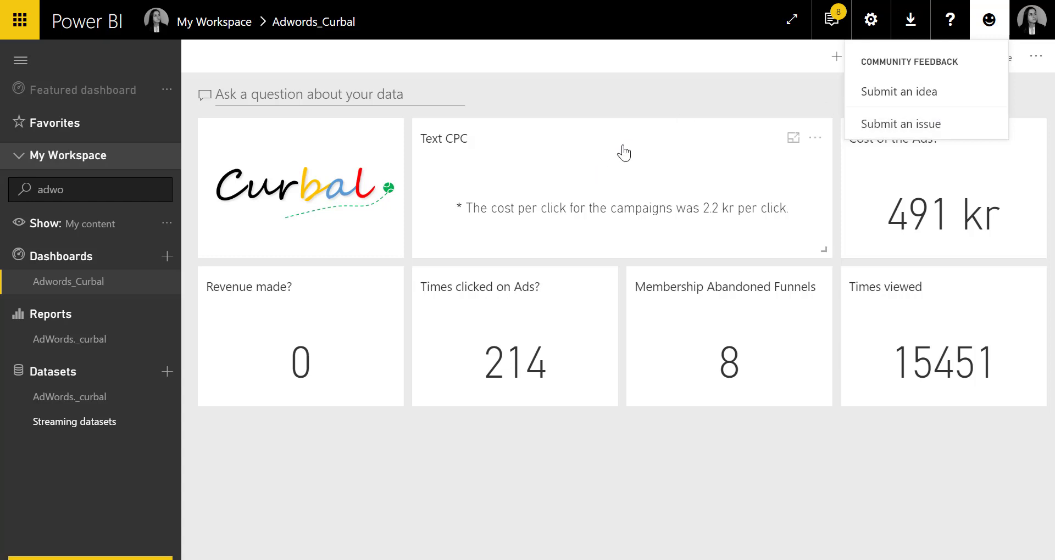
pyautogui.click(623, 57)
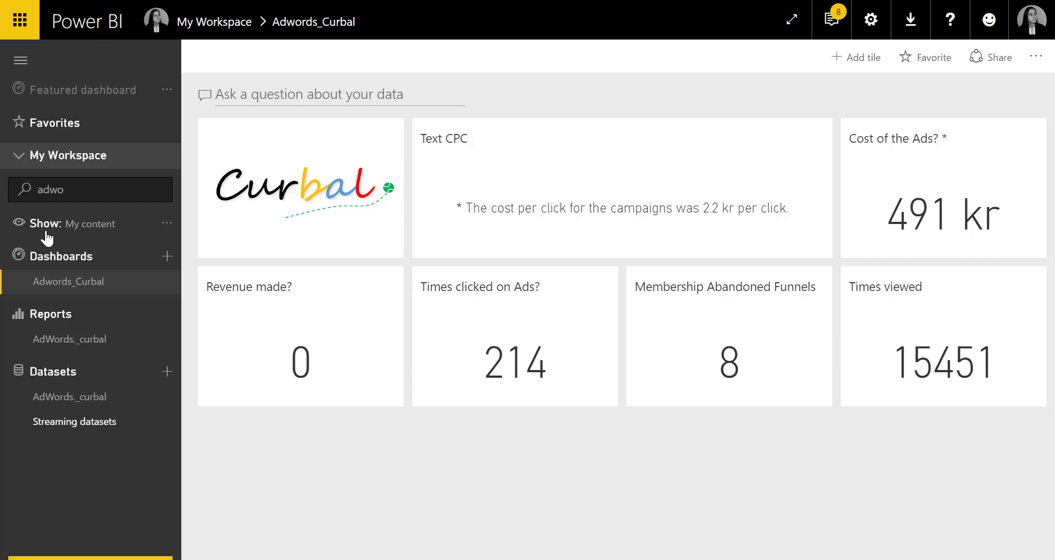
# Collapse the Dashboards, Reports and Datasets lists in the nav pane, then re-expand Reports to reveal AdWords._curbal.
pyautogui.click(19, 257)
pyautogui.click(21, 297)
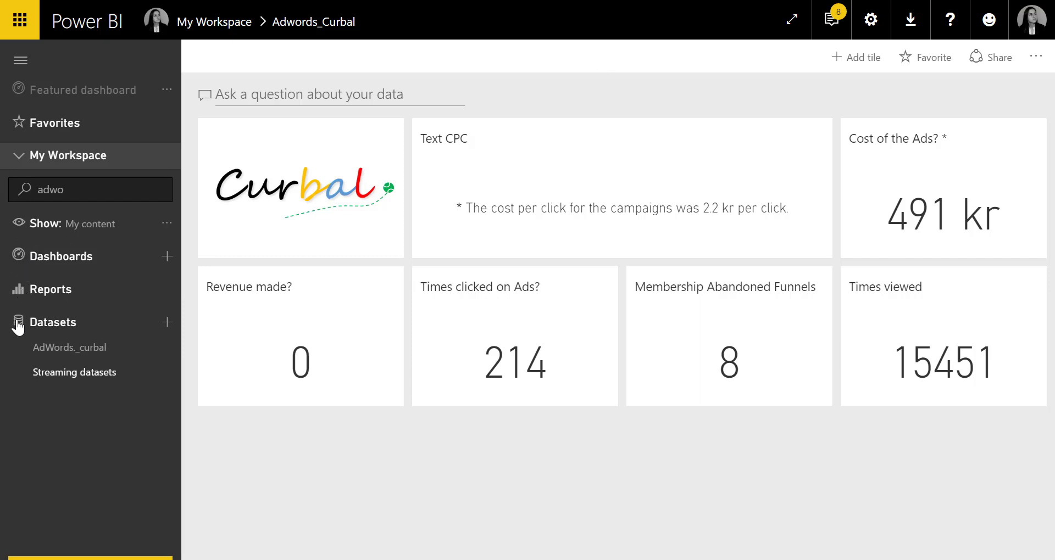
pyautogui.click(19, 325)
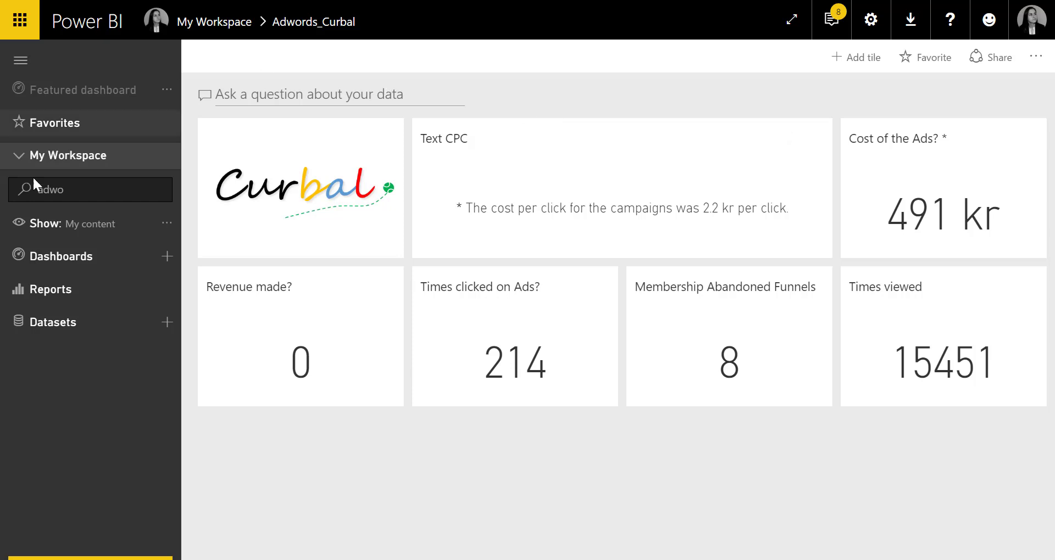
pyautogui.click(60, 288)
# Pin the AdWords._curbal report's click-through-rate text to the Adwords_Curbal dashboard.
pyautogui.click(64, 315)
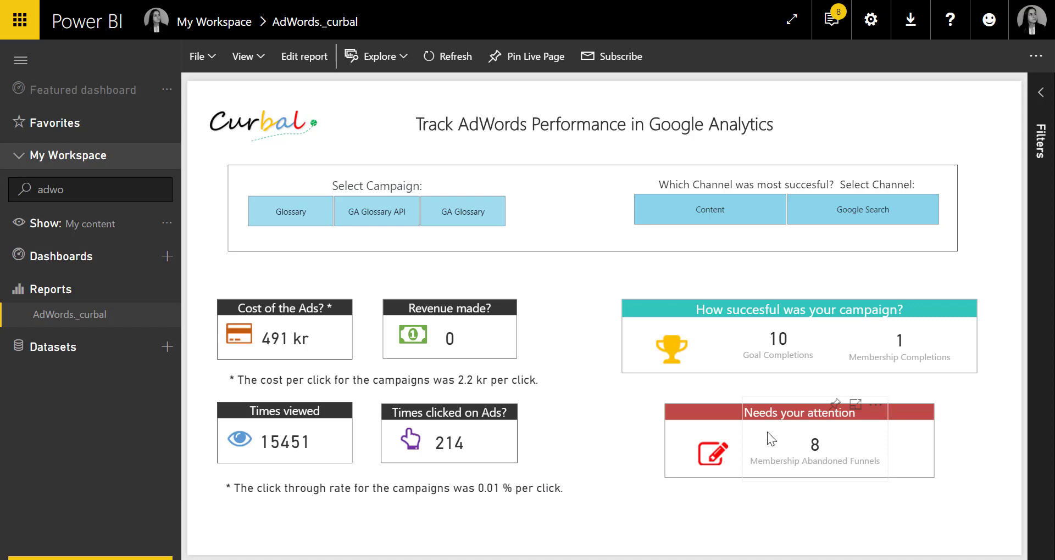
pyautogui.click(521, 467)
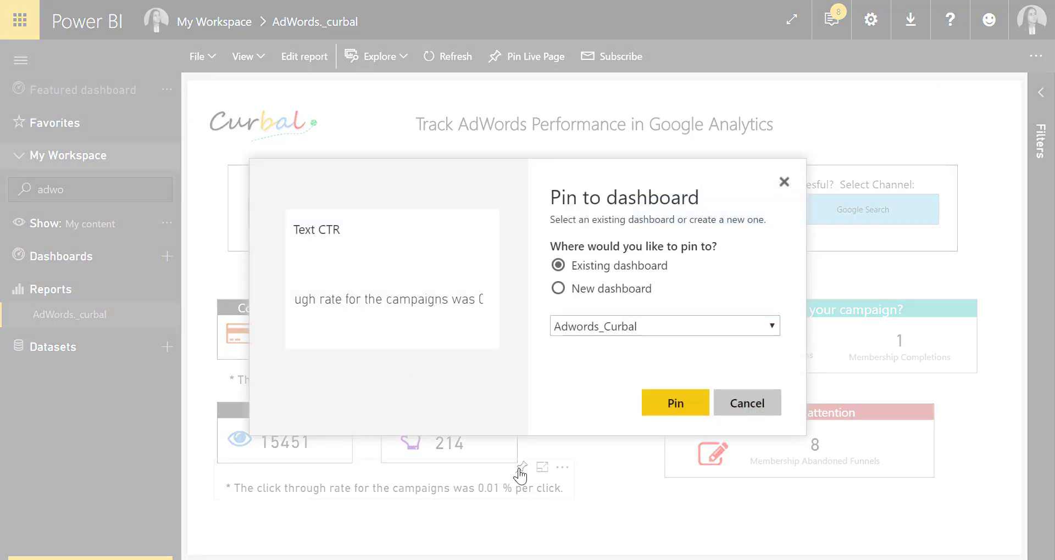
pyautogui.click(668, 409)
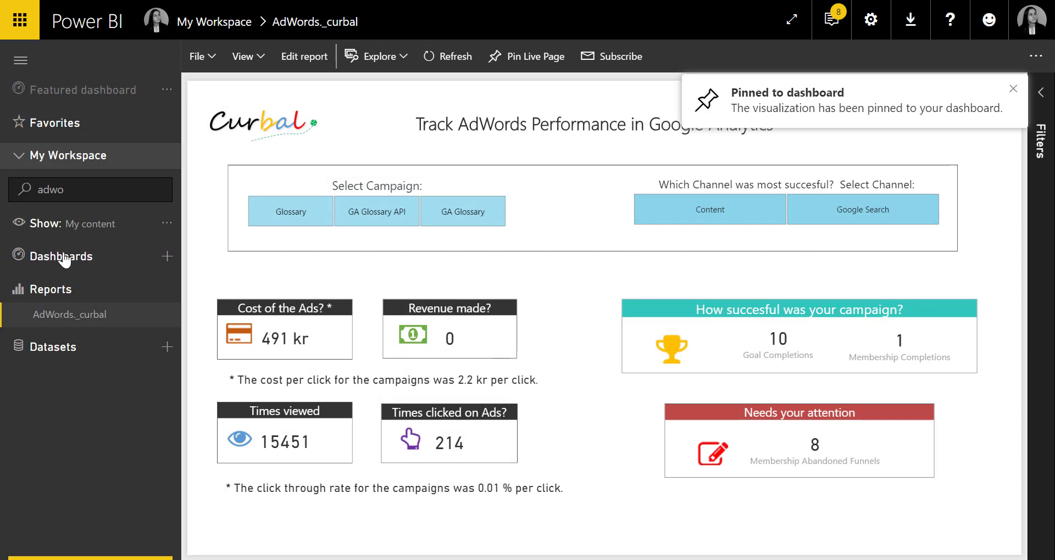
# On the Adwords_Curbal dashboard, check the Text CTR tile's source report, then widen the tile.
pyautogui.click(75, 283)
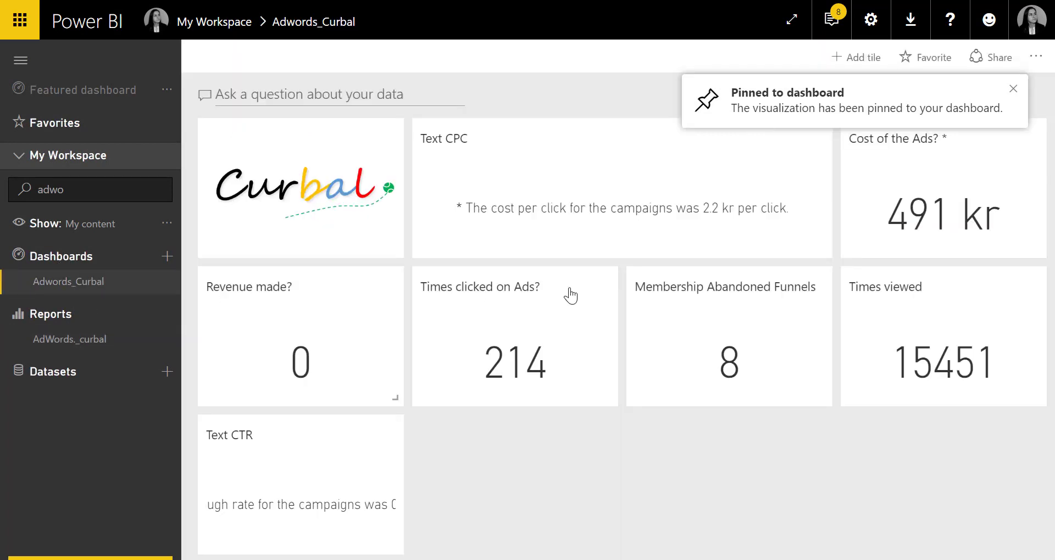
pyautogui.click(353, 476)
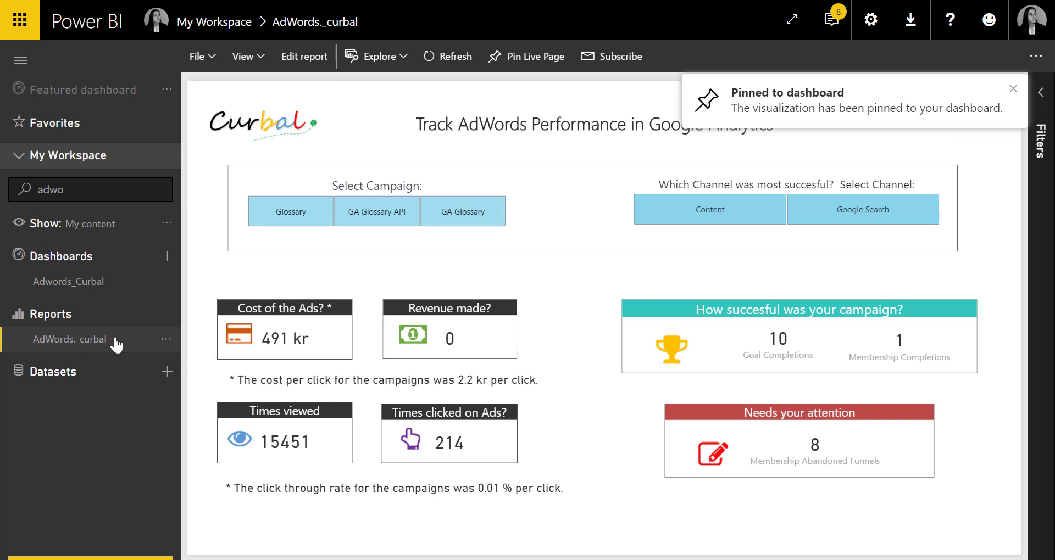
pyautogui.click(67, 287)
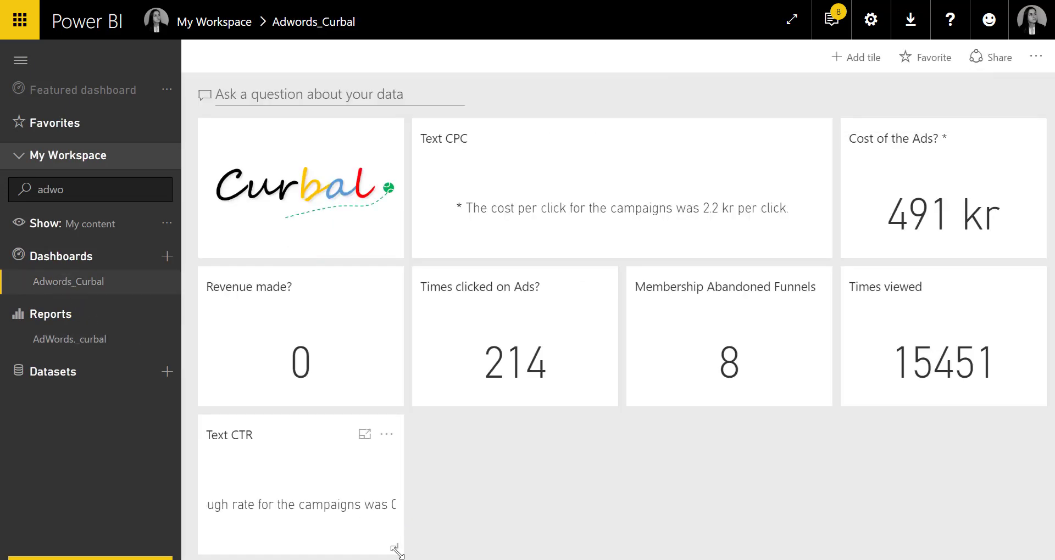
pyautogui.moveTo(398, 548); pyautogui.dragTo(651, 546)
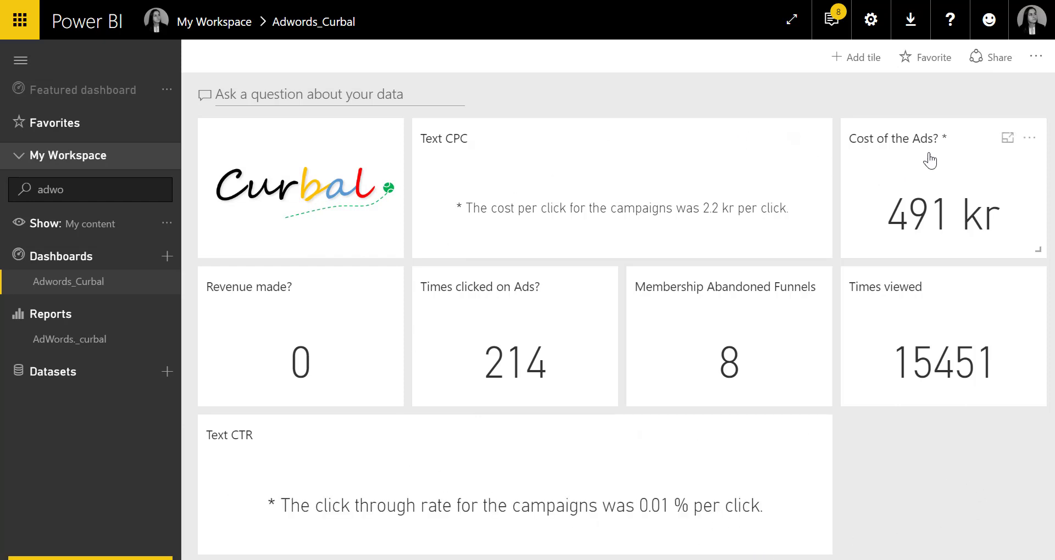
# From the Cost of the Ads tile, filter the report to Google Search, then Content, then clear the filter.
pyautogui.click(944, 208)
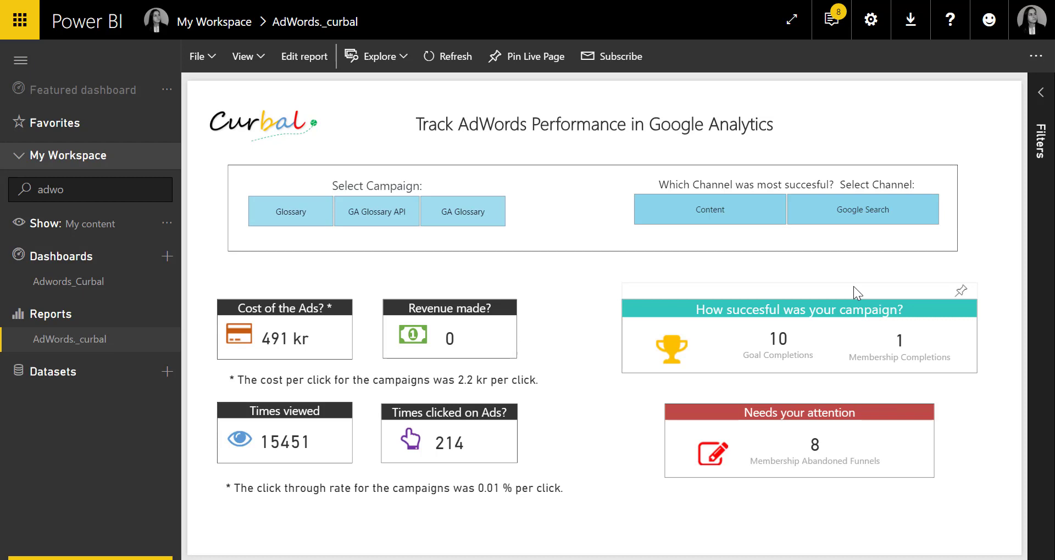
pyautogui.click(888, 207)
pyautogui.click(730, 210)
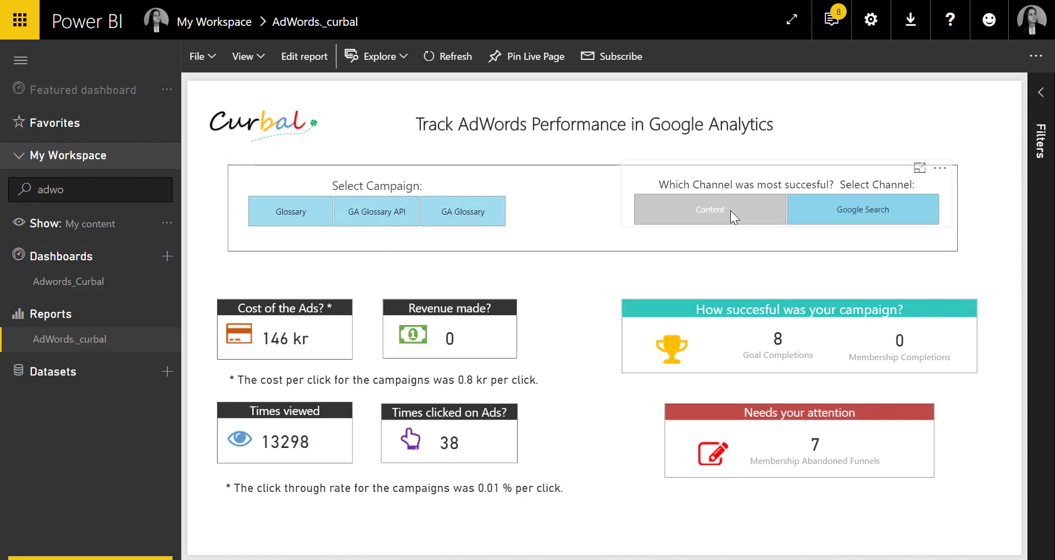
pyautogui.click(691, 210)
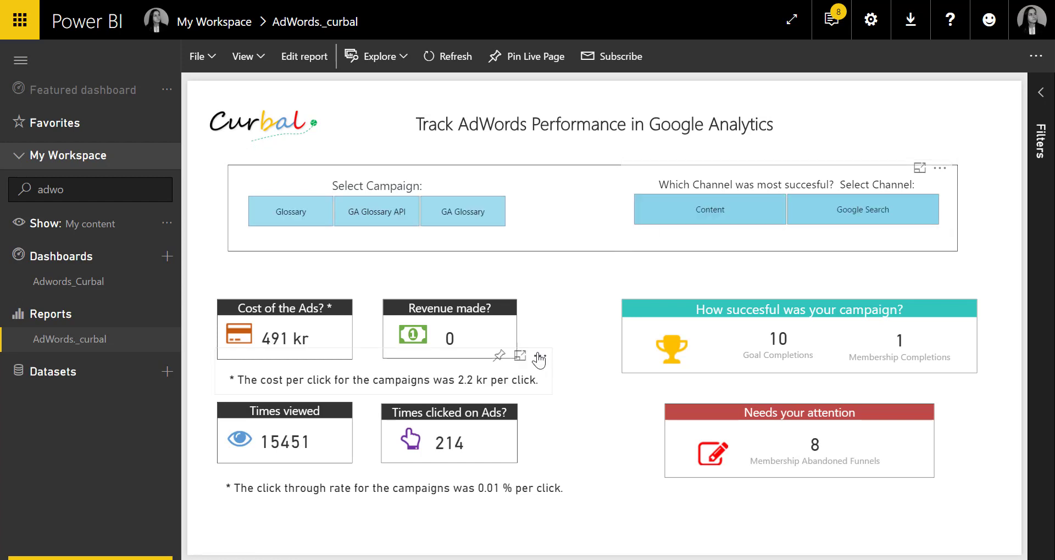
# Reopen the AdWords._curbal report from the nav pane's Reports list, passing through the Adwords_Curbal dashboard.
pyautogui.click(18, 257)
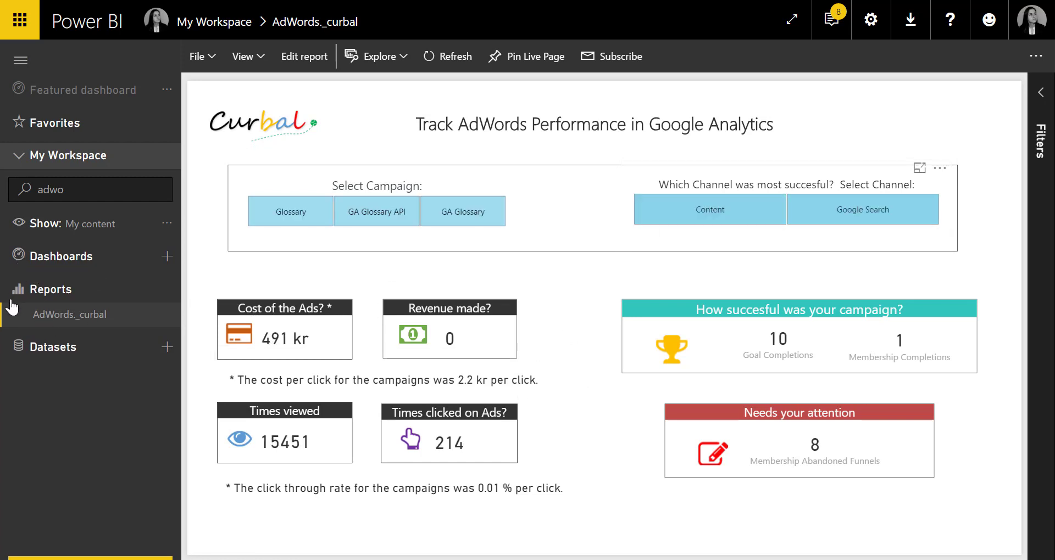
pyautogui.click(17, 296)
pyautogui.click(26, 261)
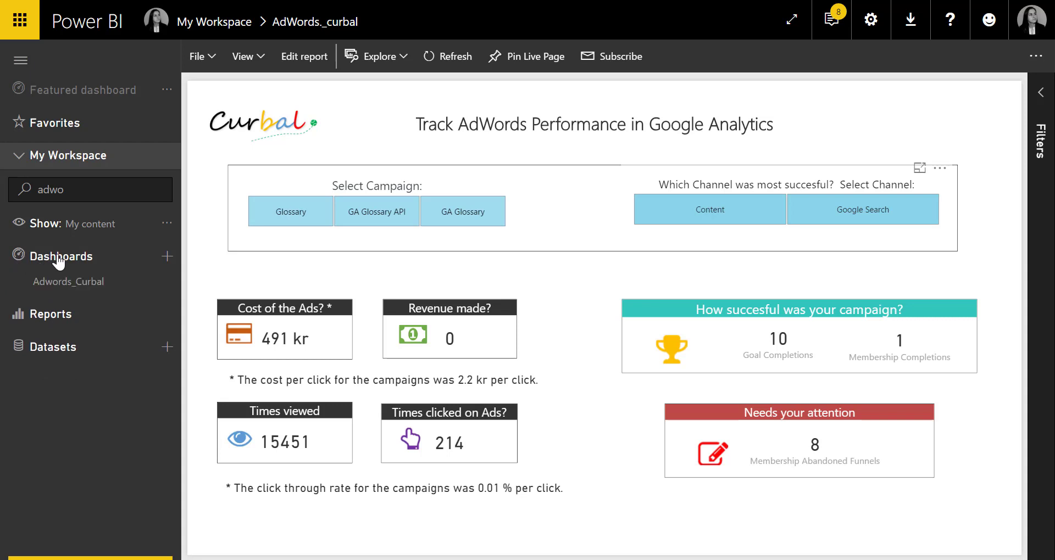
pyautogui.click(27, 258)
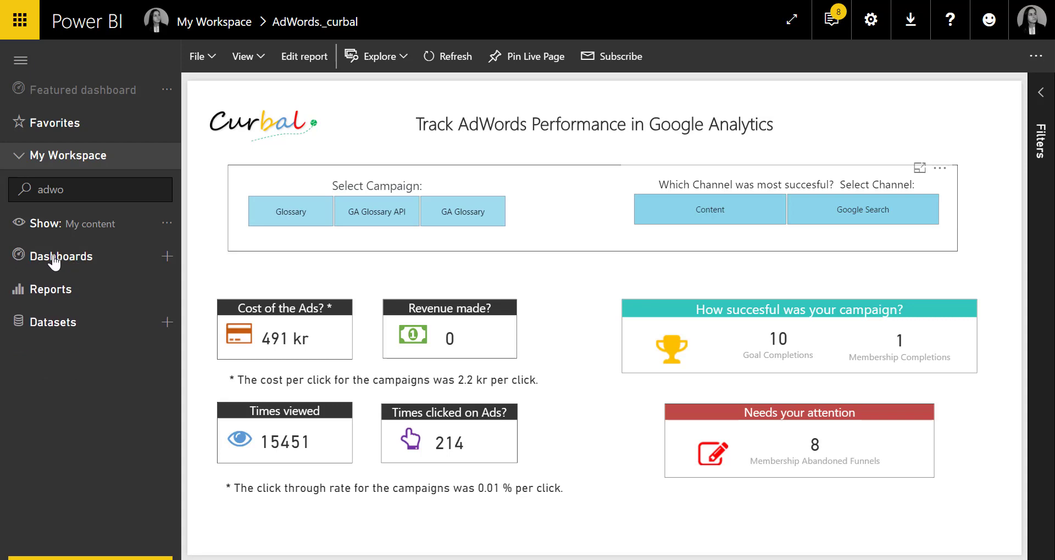
pyautogui.click(52, 258)
pyautogui.click(63, 283)
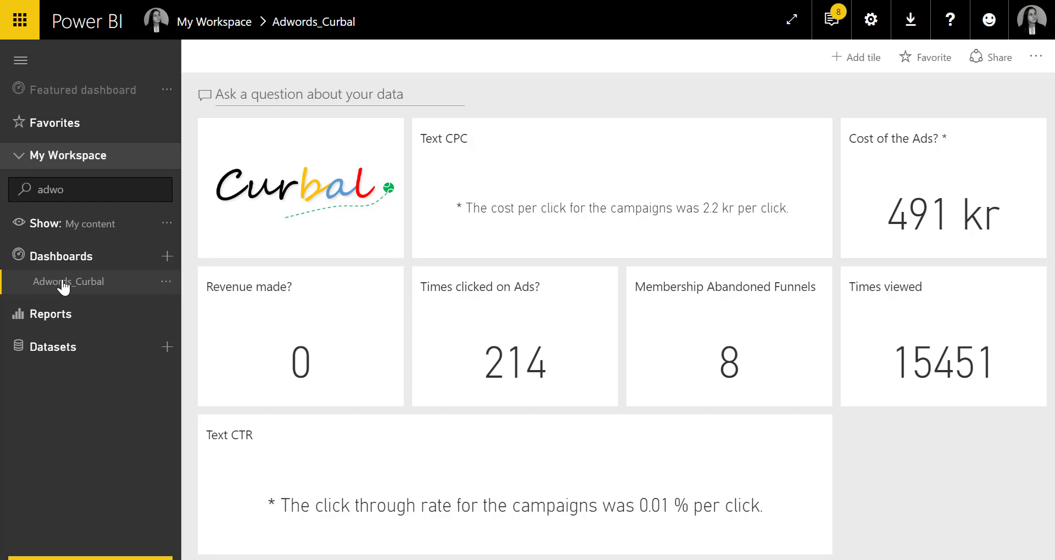
pyautogui.click(49, 315)
pyautogui.click(74, 342)
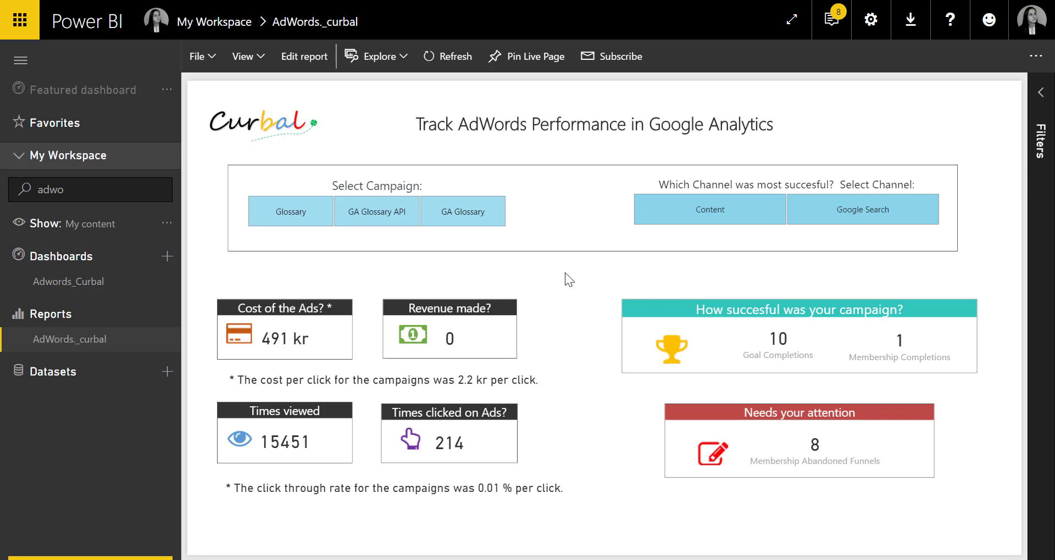
# Show the workspace datasets and open the report's email subscription settings with the Track page.
pyautogui.click(55, 374)
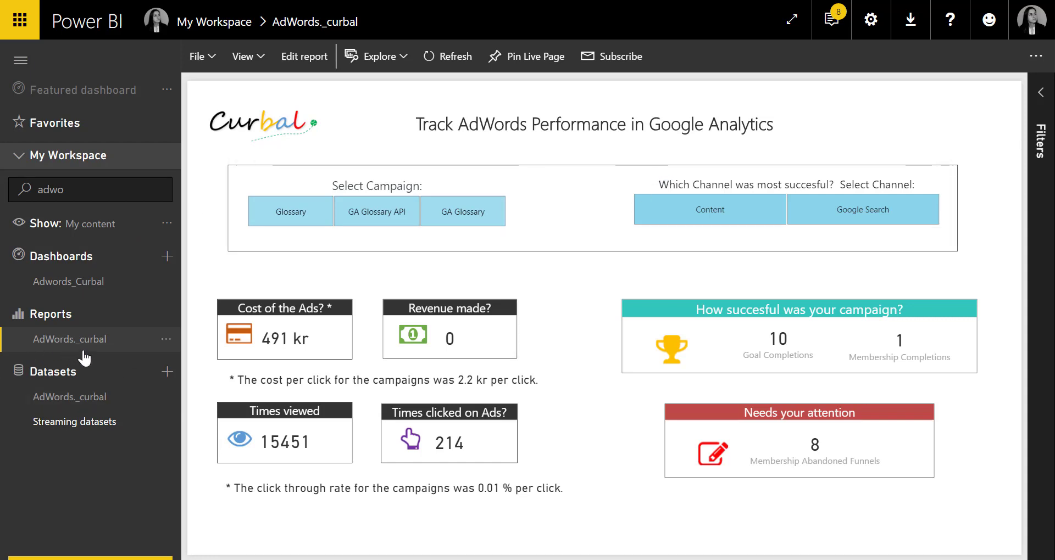
pyautogui.click(619, 57)
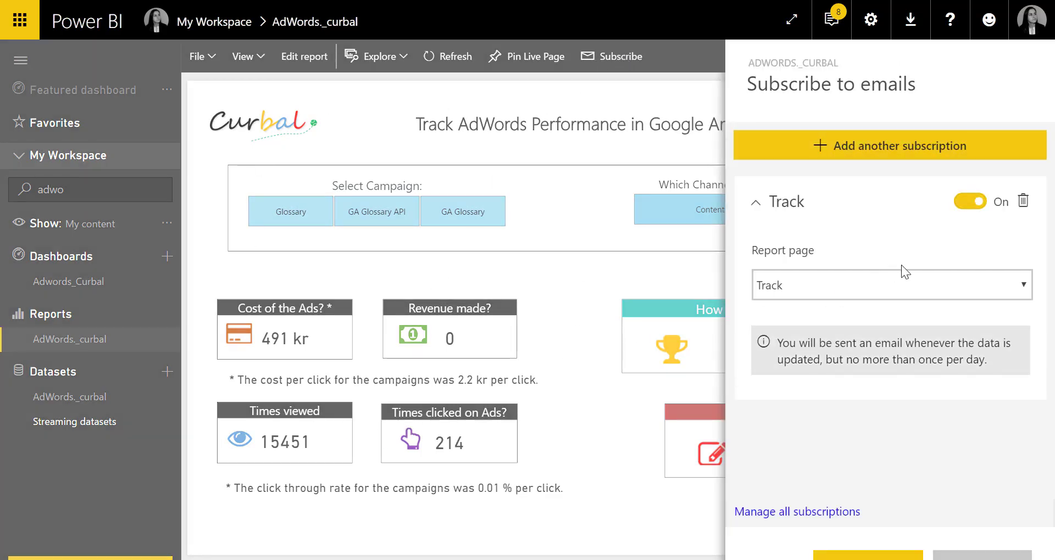
pyautogui.click(881, 291)
pyautogui.click(882, 294)
# Review the report page list and the email frequency note, leaving Track as the subscribed page.
pyautogui.hotkey('alt', 'Down')
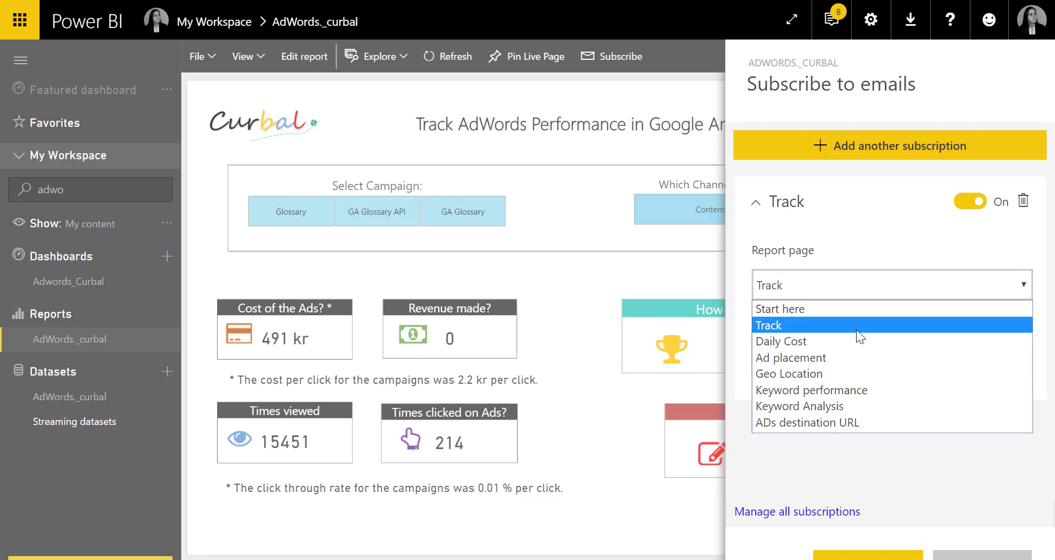
pyautogui.click(898, 236)
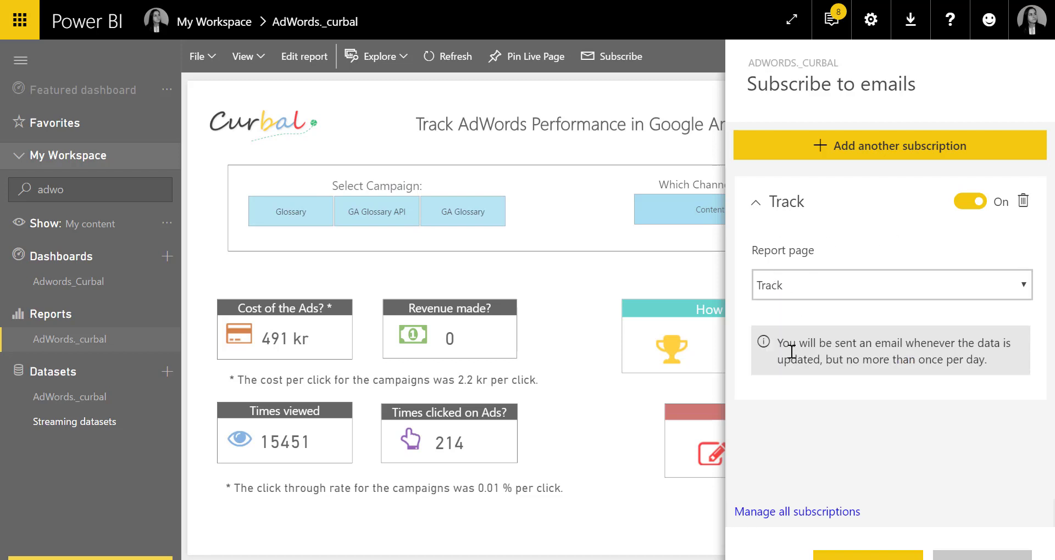
pyautogui.moveTo(791, 343); pyautogui.dragTo(997, 365)
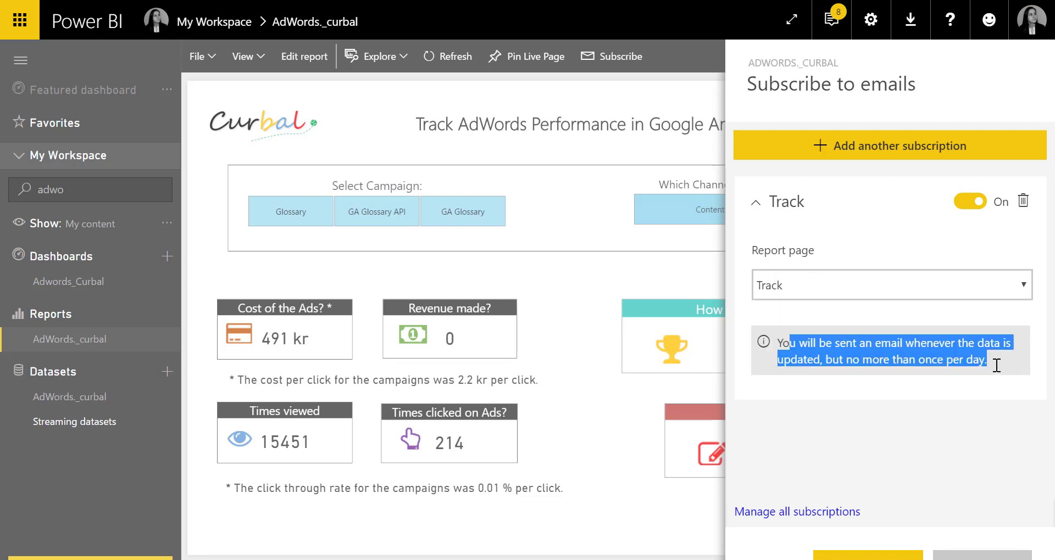
pyautogui.click(998, 360)
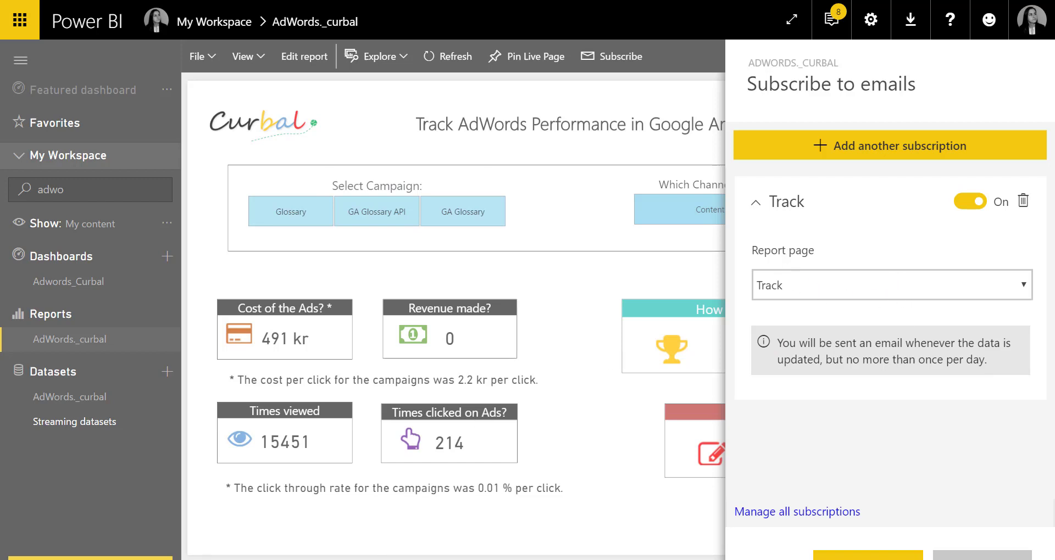
pyautogui.click(852, 295)
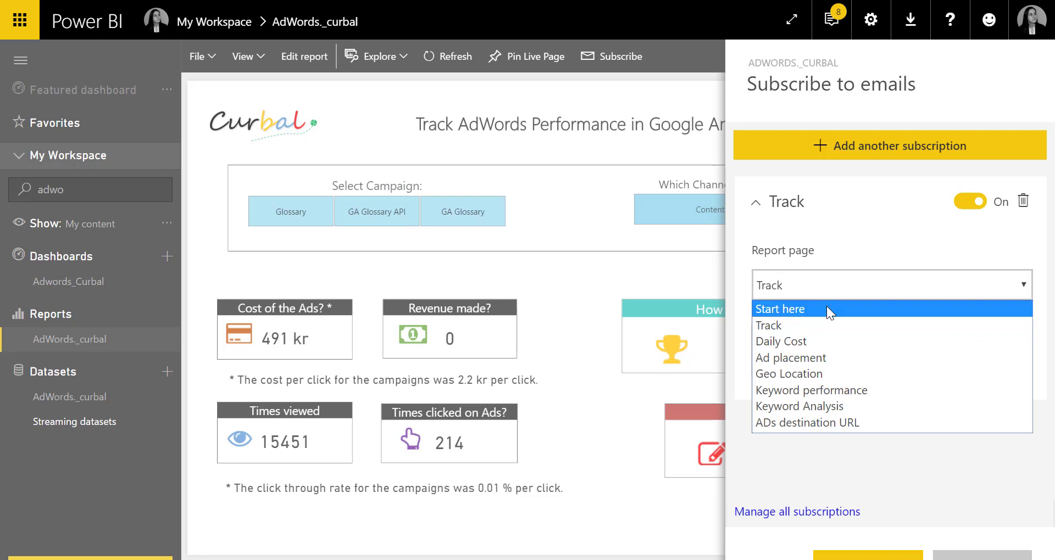
pyautogui.click(799, 327)
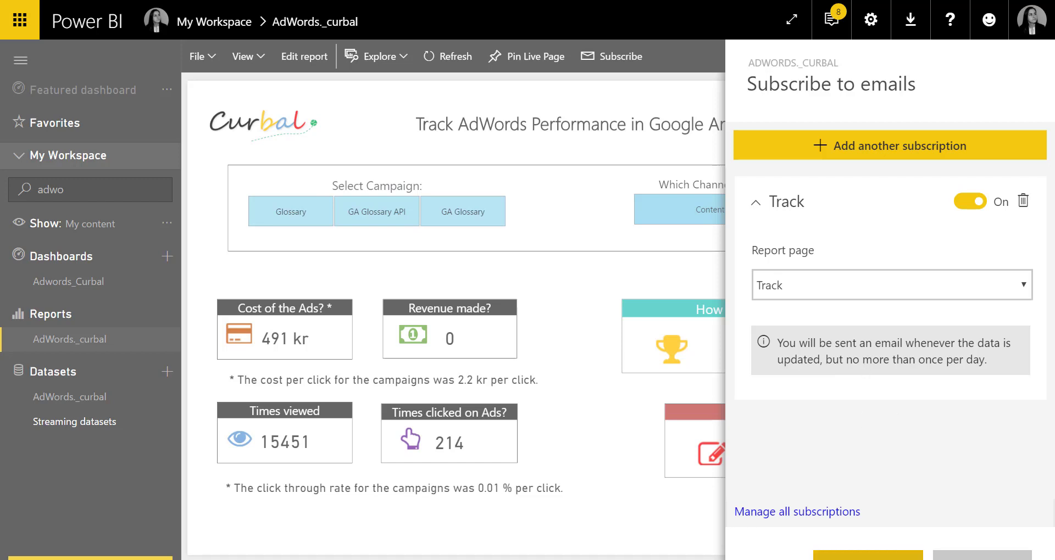
# Add a second email subscription with the Track page chosen, then close the Subscribe to emails pane.
pyautogui.click(878, 156)
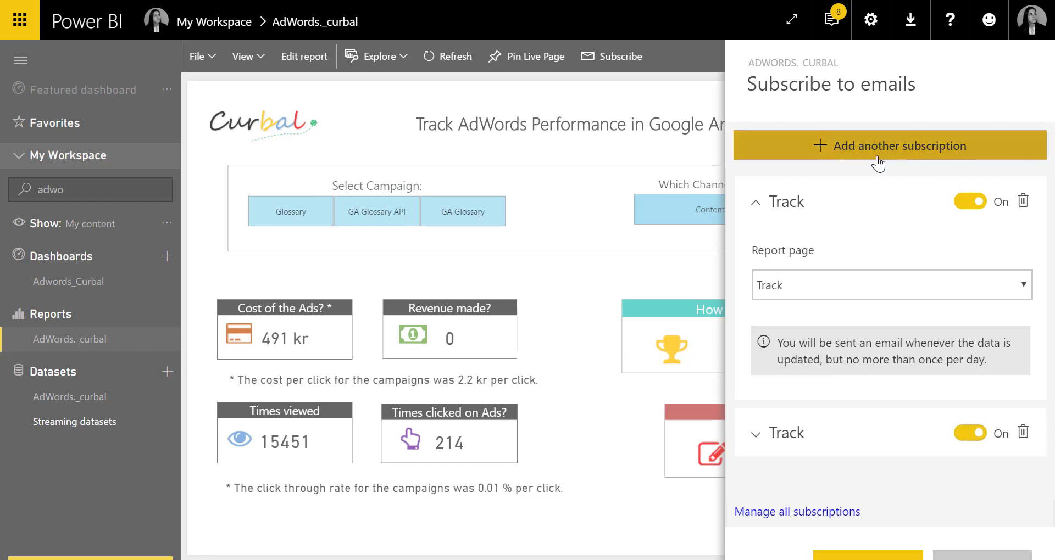
pyautogui.click(755, 439)
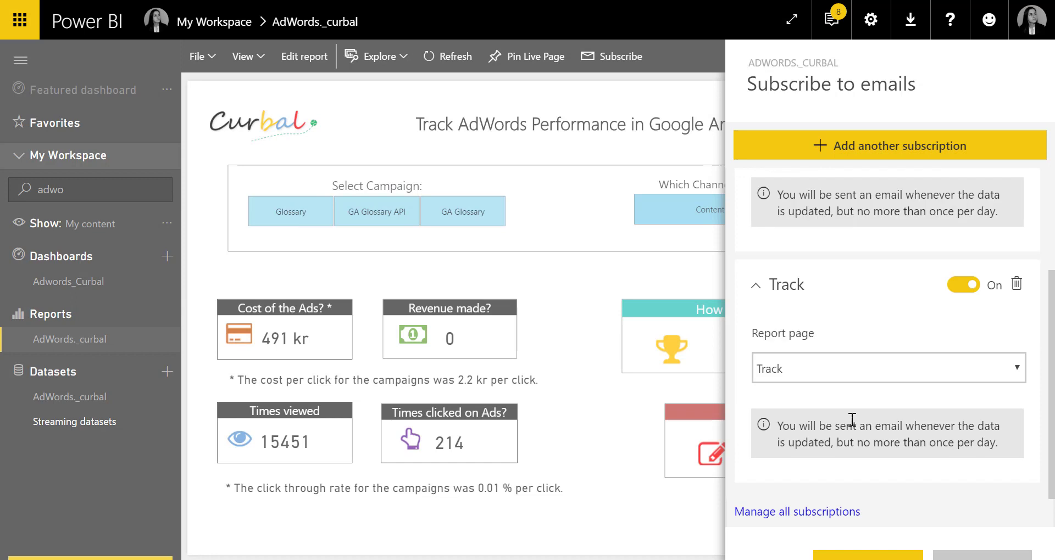
pyautogui.click(844, 379)
pyautogui.click(844, 379)
pyautogui.click(834, 370)
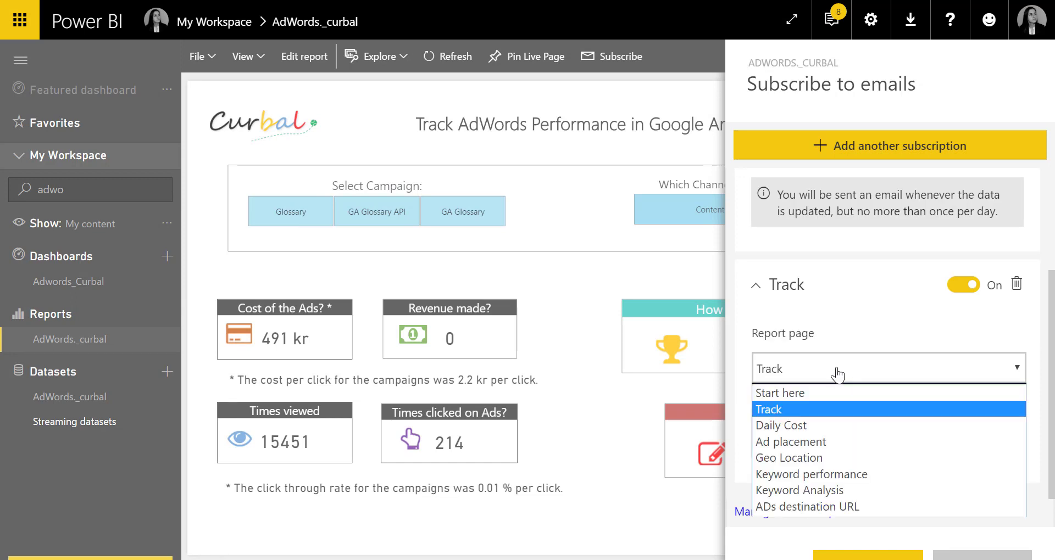
pyautogui.click(832, 333)
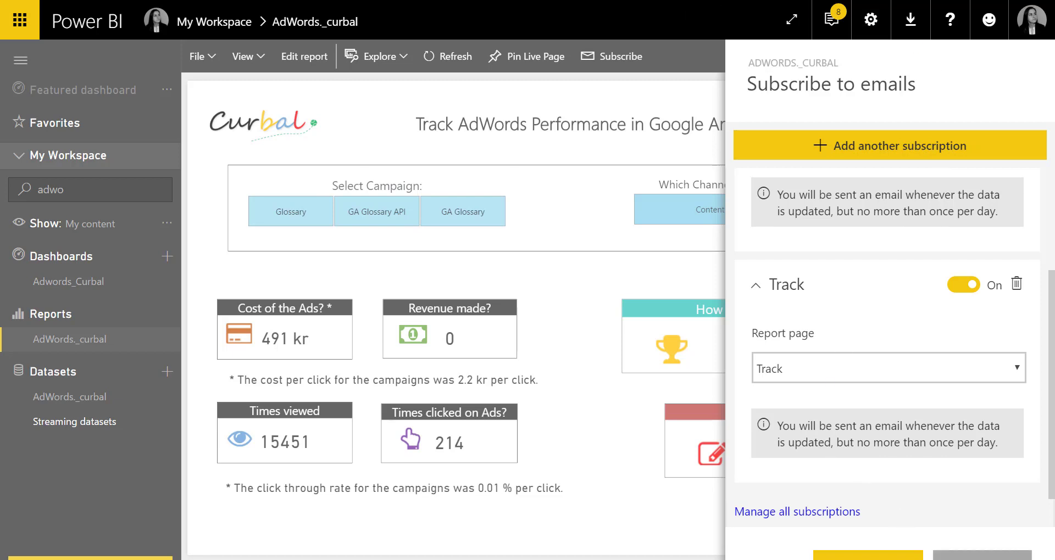
pyautogui.click(982, 556)
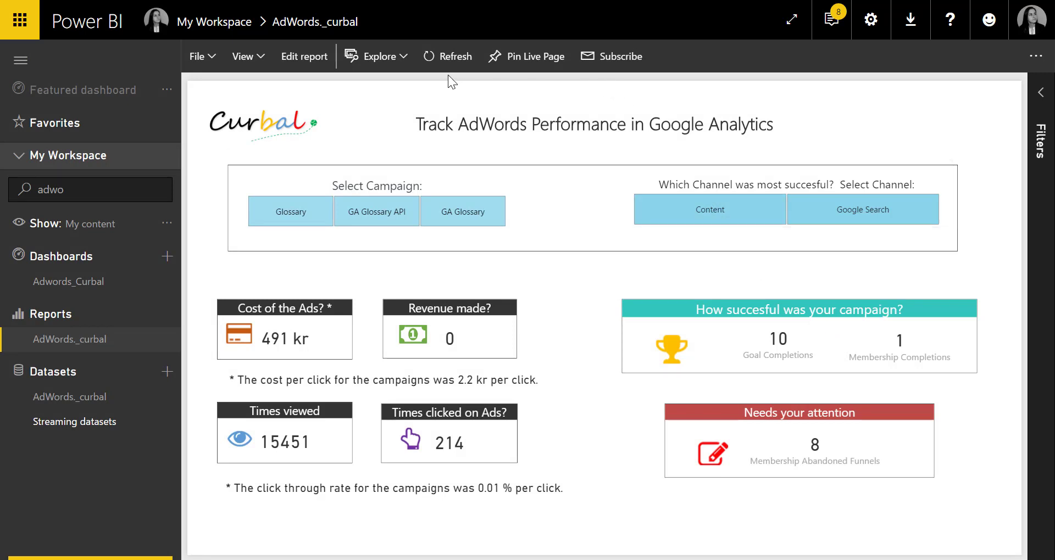
pyautogui.click(447, 56)
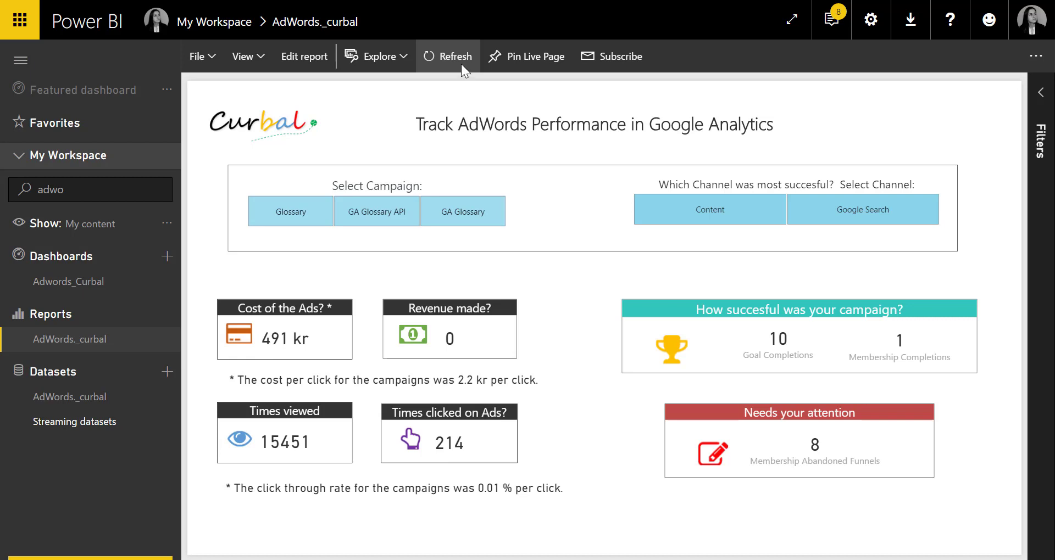
pyautogui.click(401, 53)
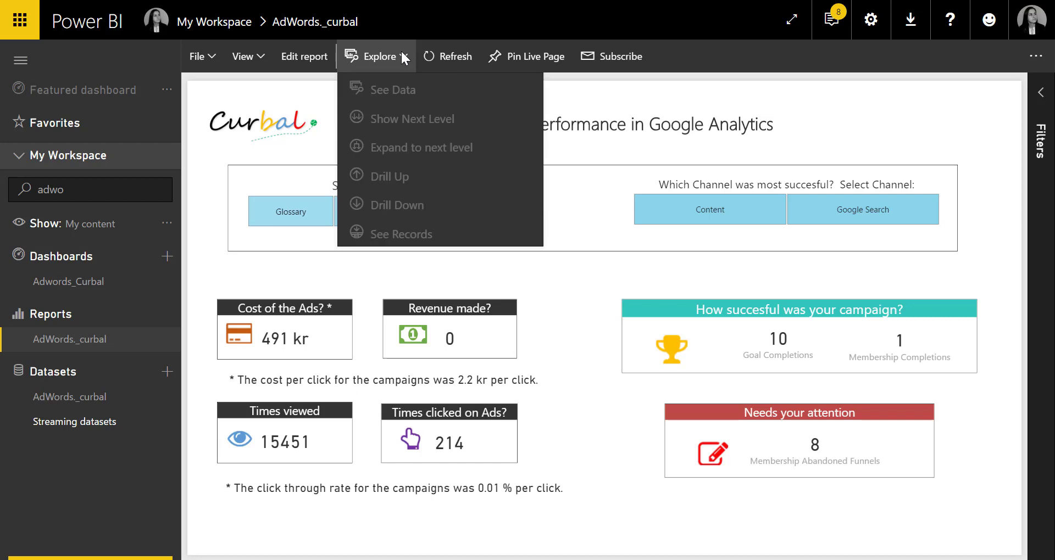
pyautogui.click(448, 55)
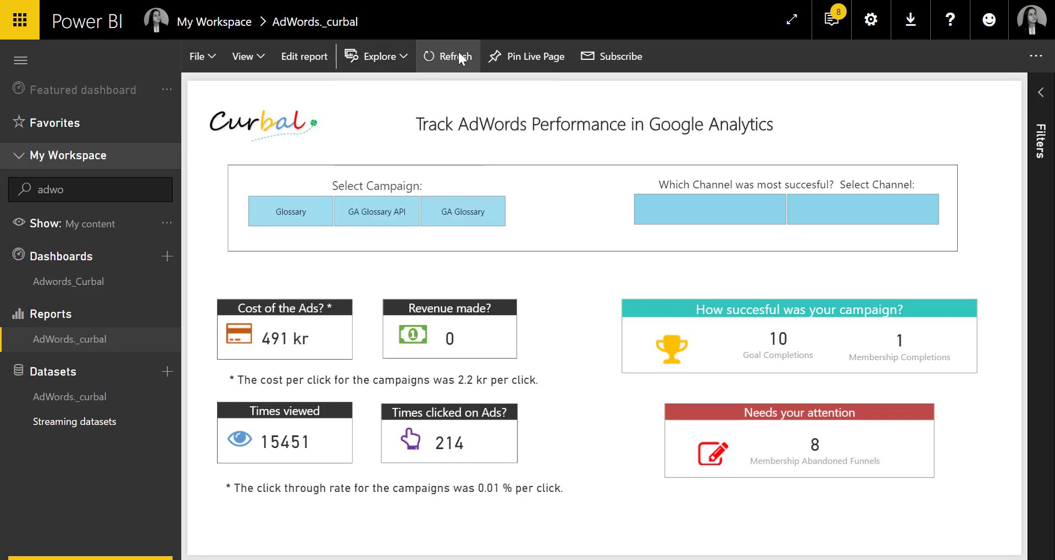